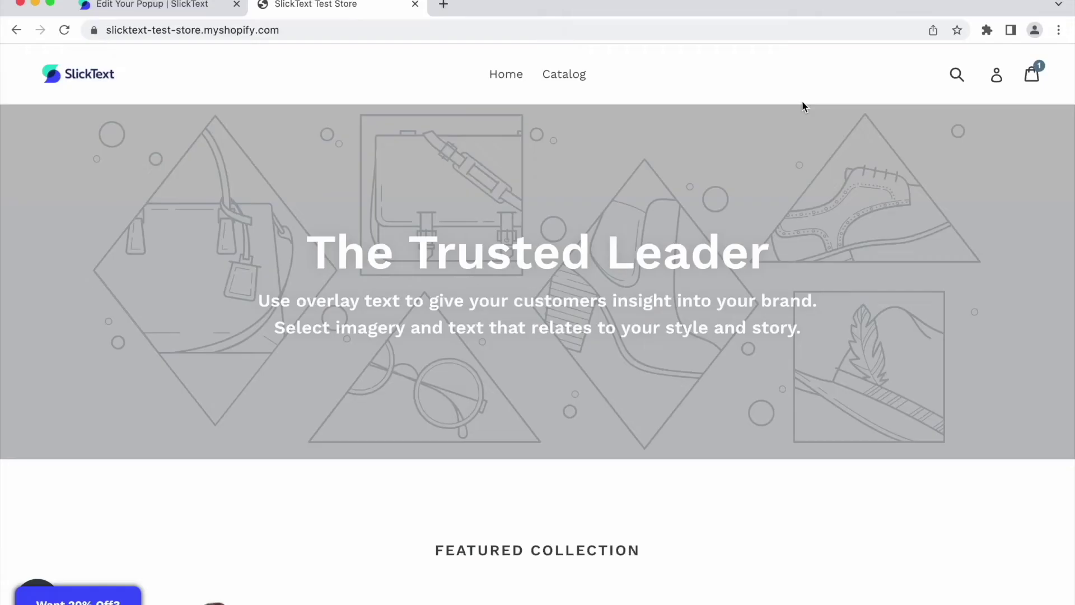
- Open the 'Want 20% Off?' signup popup from the teaser tab on the store home page
click(83, 600)
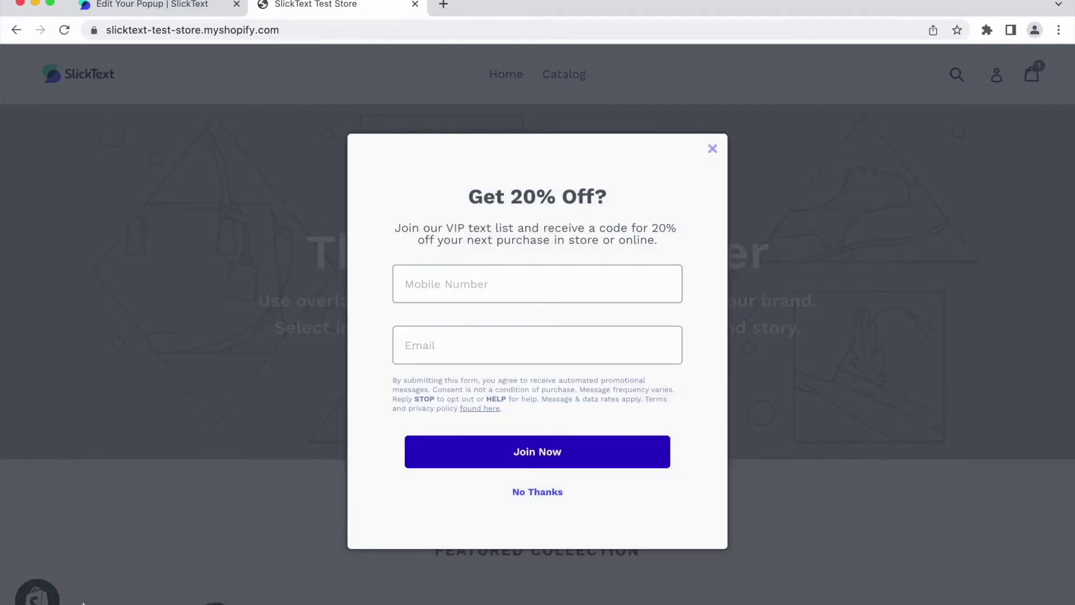
- Close the signup popup on the storefront and go back to the SlickText dashboard
click(162, 451)
scroll(377, 344, down, 1)
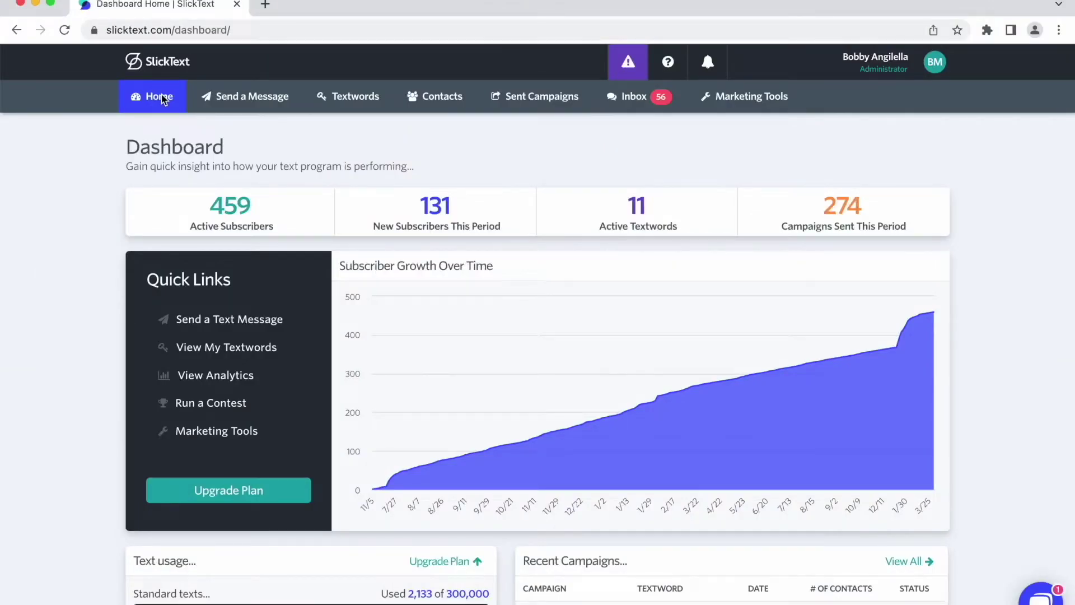
- Go to My Integrations from the account menu to reach the SlickText Tag settings
click(935, 63)
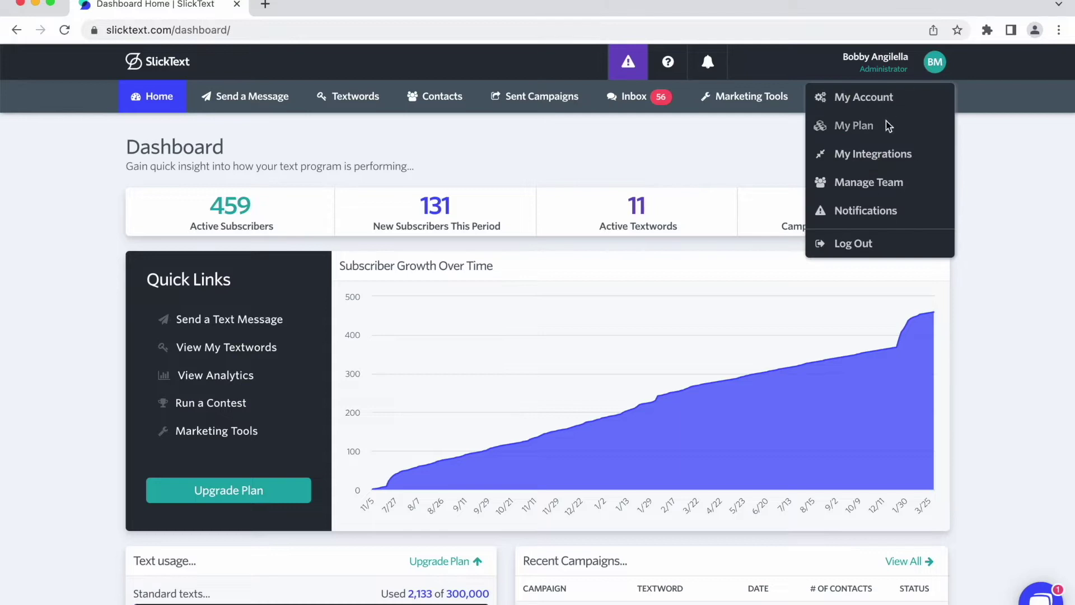
click(874, 156)
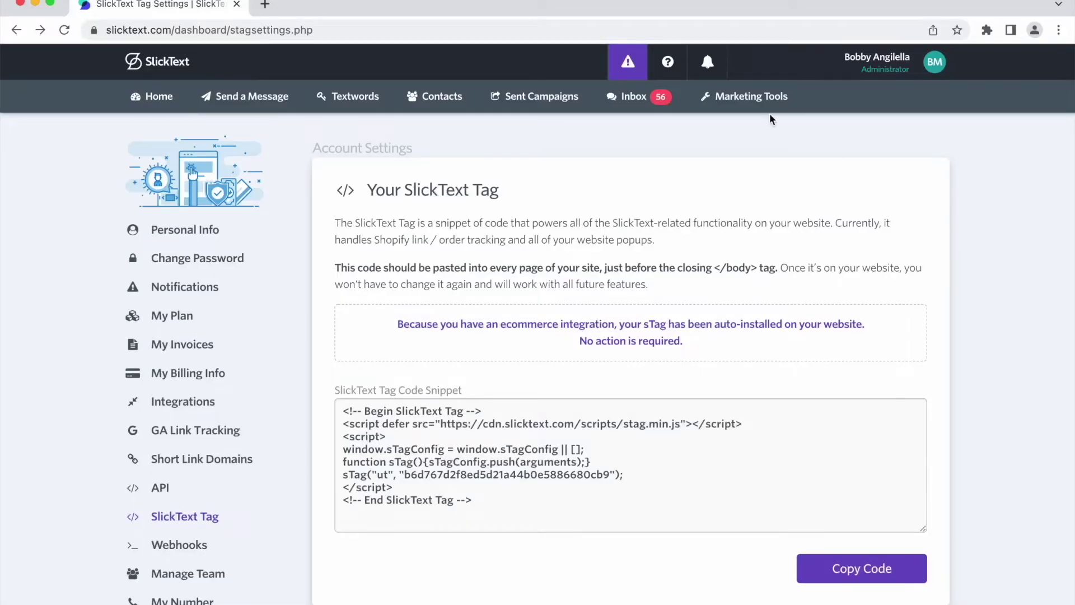
- Create a new popup from Marketing Tools > Manage Popups and expand its Design options
click(766, 101)
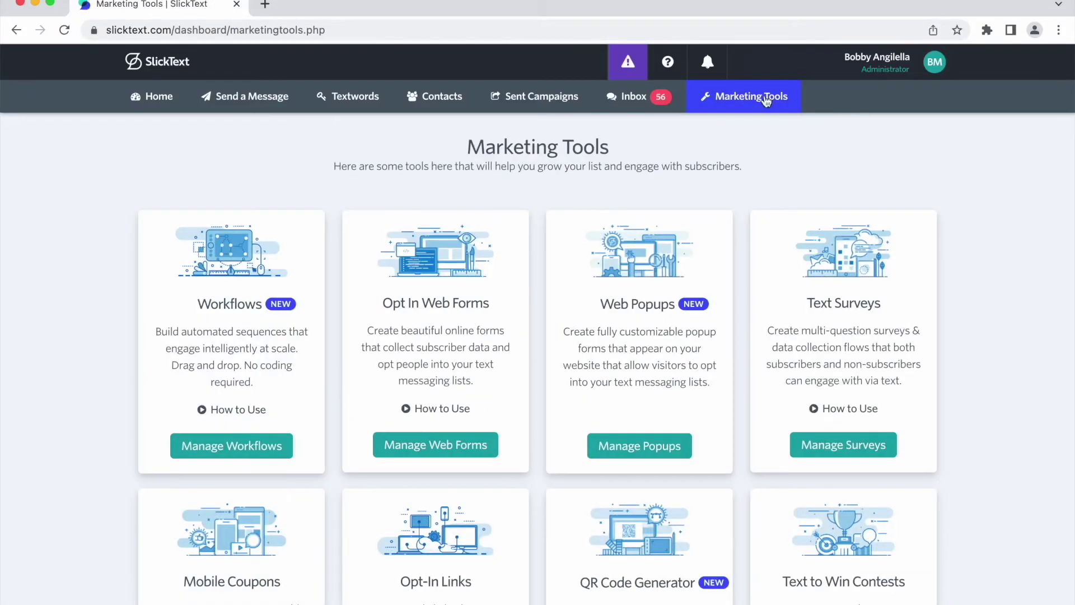
click(638, 446)
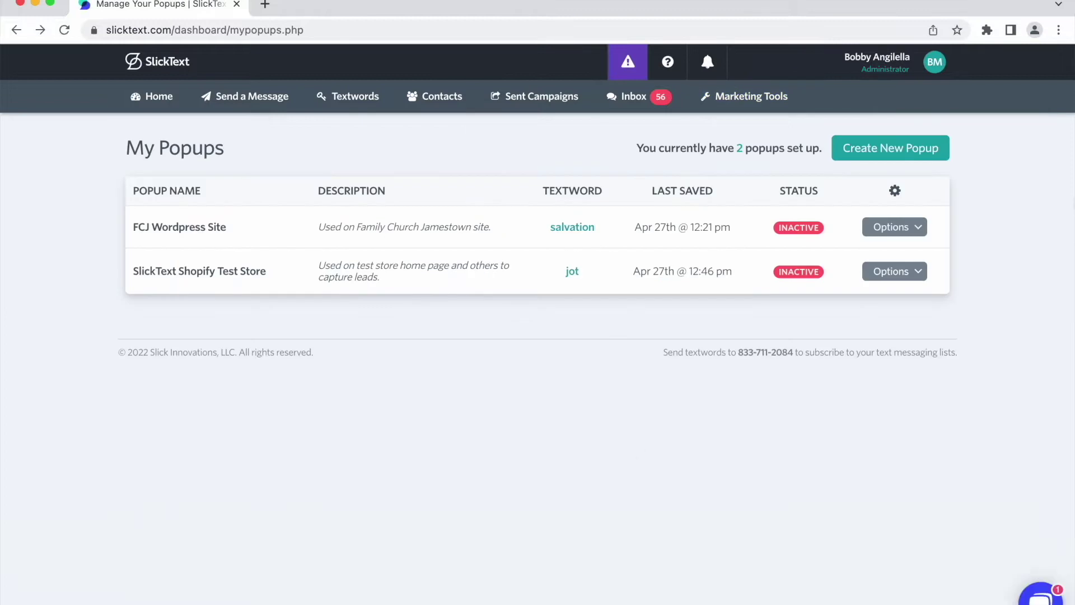
click(876, 147)
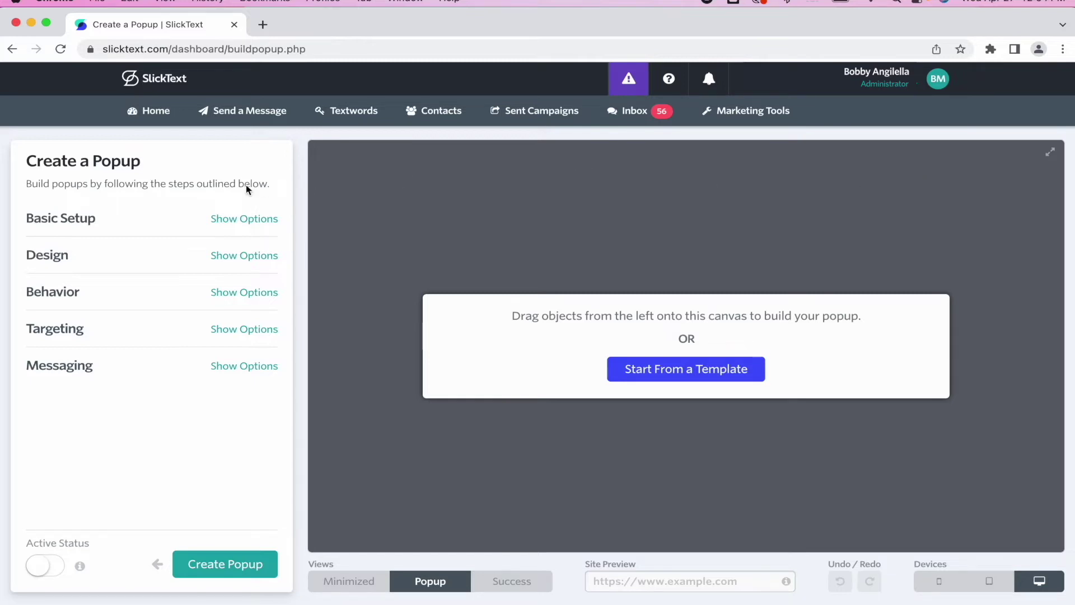
click(265, 257)
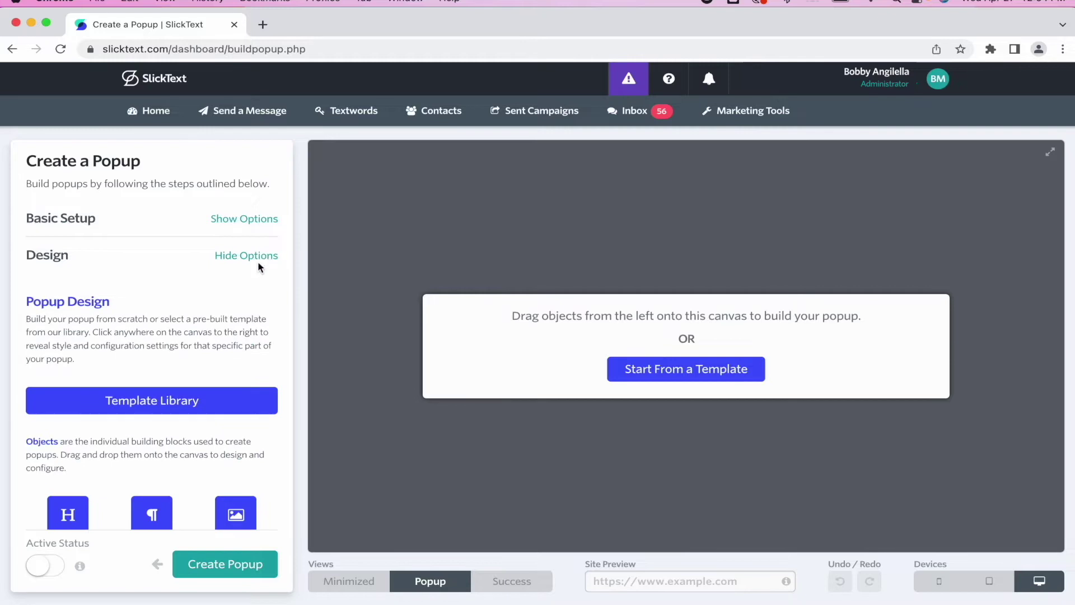
scroll(241, 287, down, 5)
drag(151, 341, 162, 343)
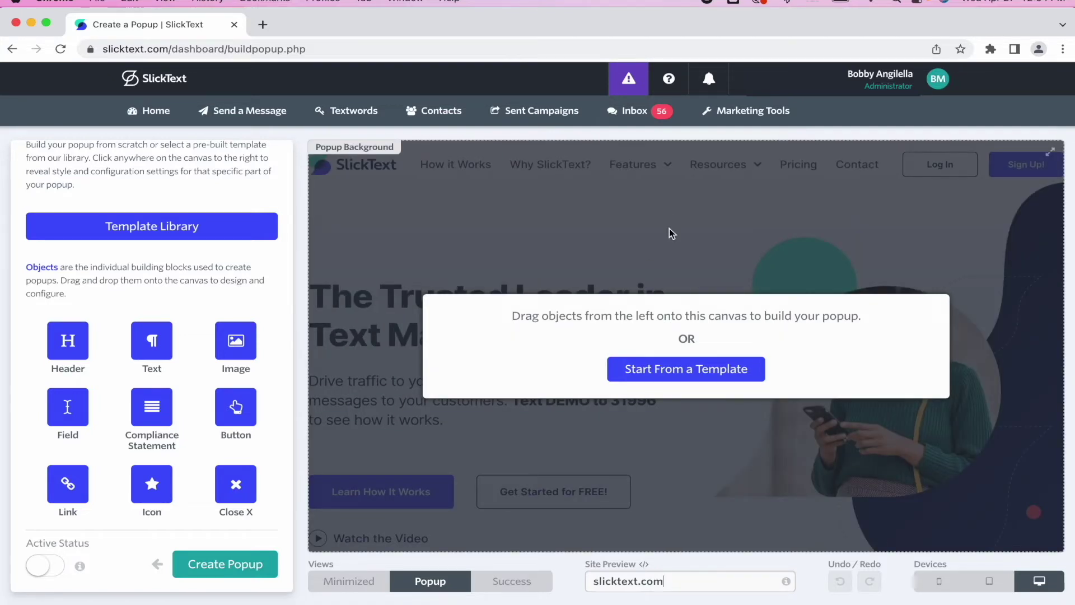
- Filter templates by Center, Email and Minimize, then apply the dark Collect Phone & Email template
click(630, 368)
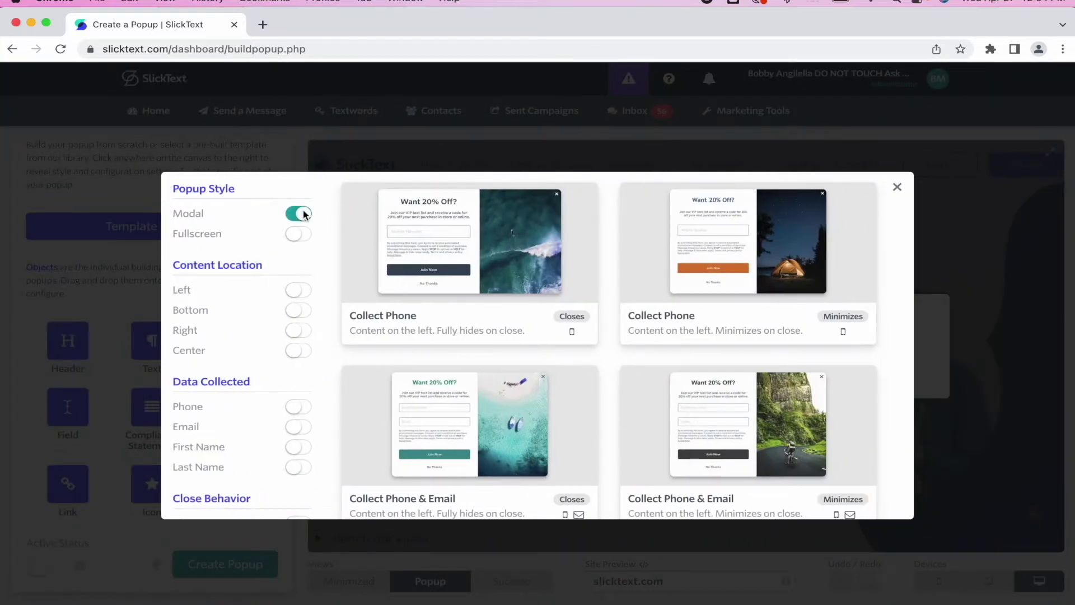
click(298, 351)
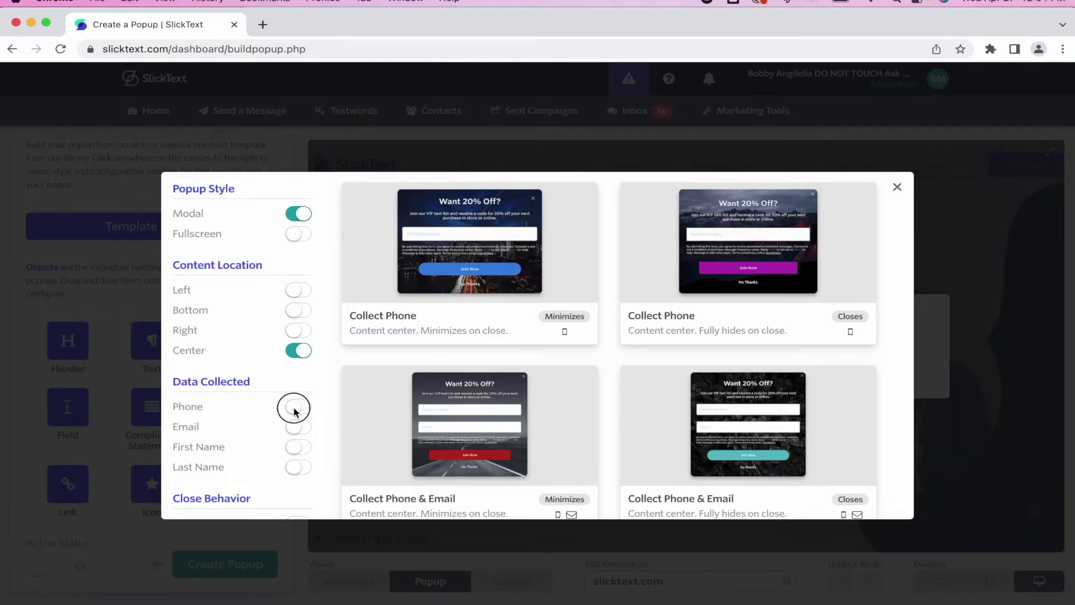
click(294, 430)
scroll(297, 435, down, 2)
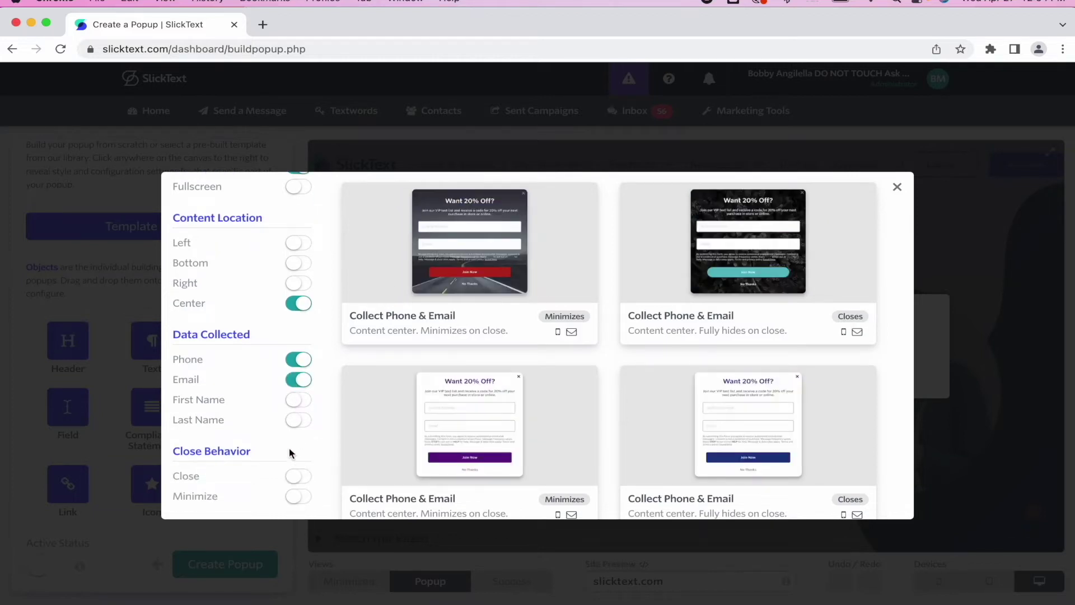
click(297, 497)
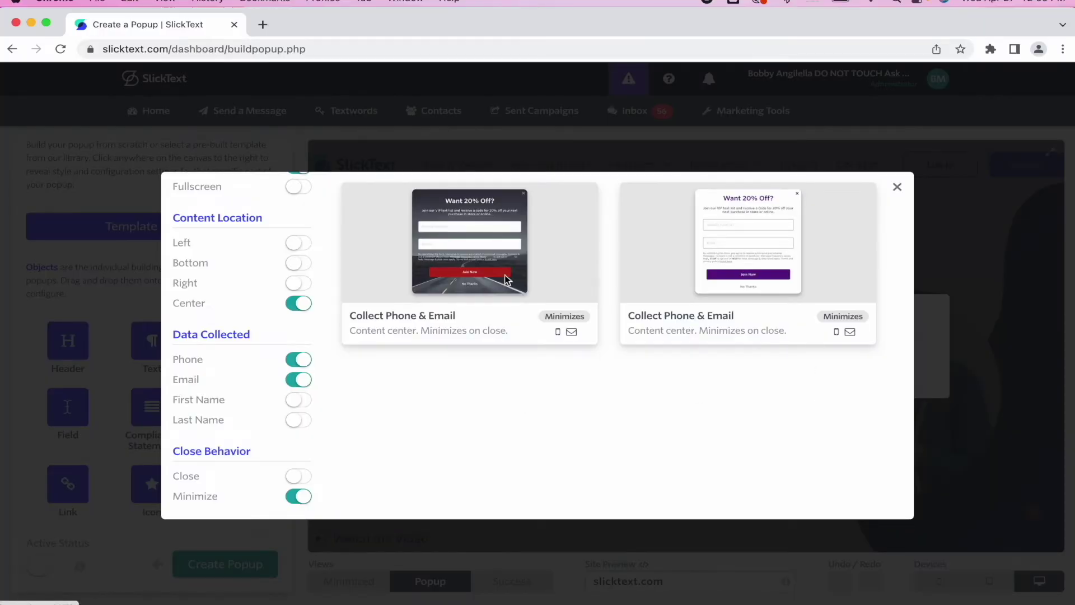
click(512, 283)
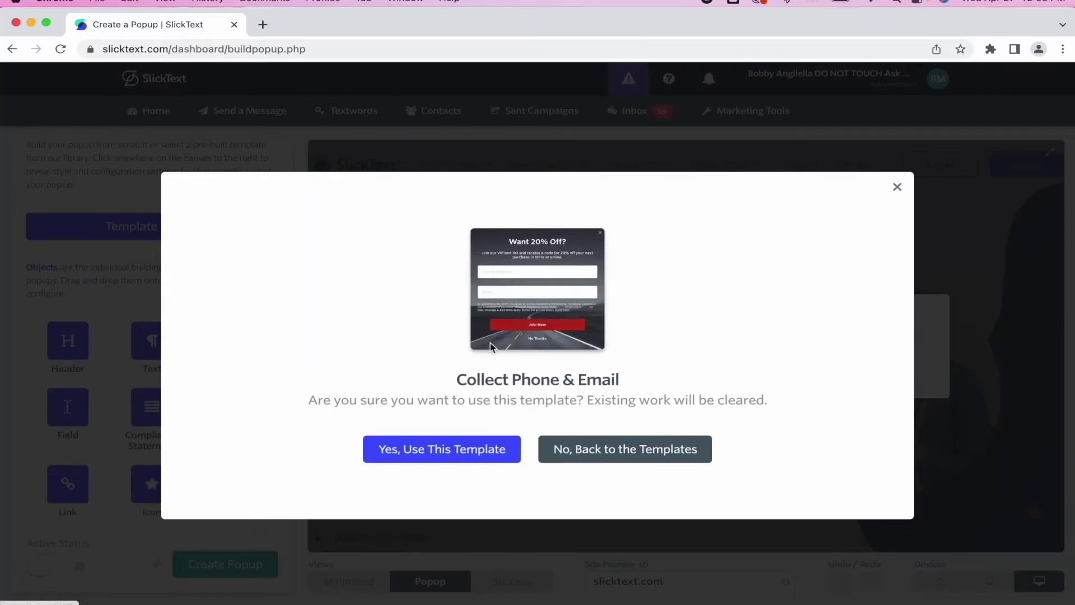
click(457, 449)
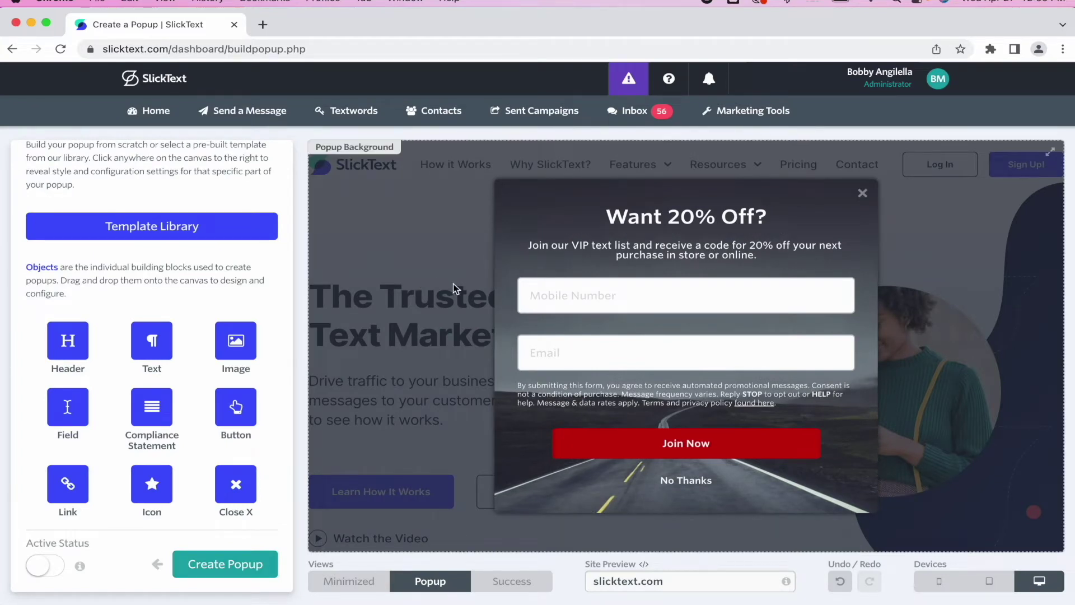
- In Basic Setup, name the popup 'SlickText Shopify Test Store'
scroll(188, 321, up, 5)
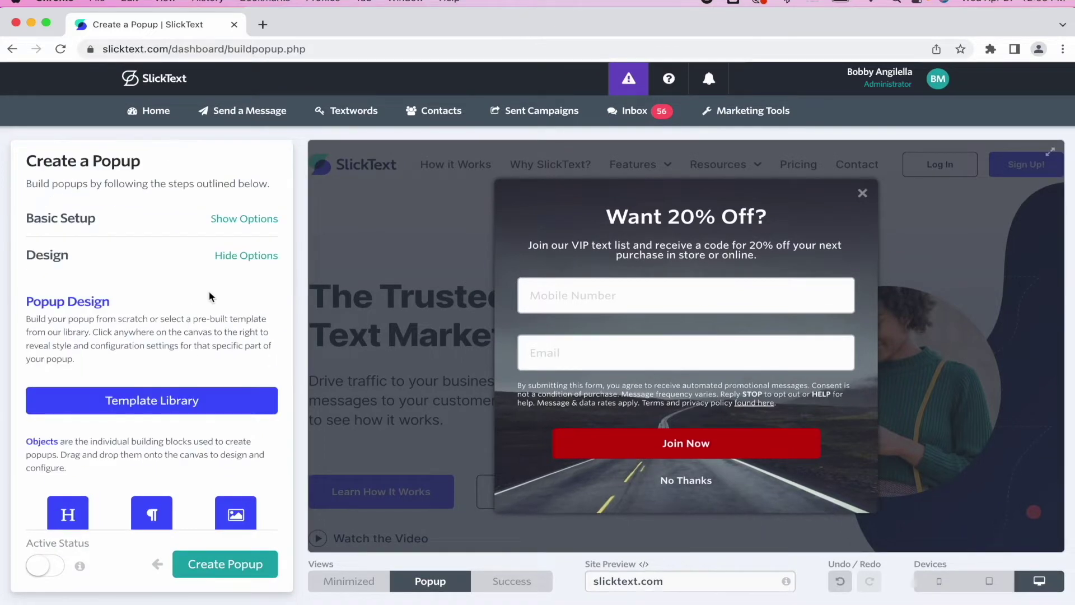
click(264, 253)
click(263, 219)
click(120, 286)
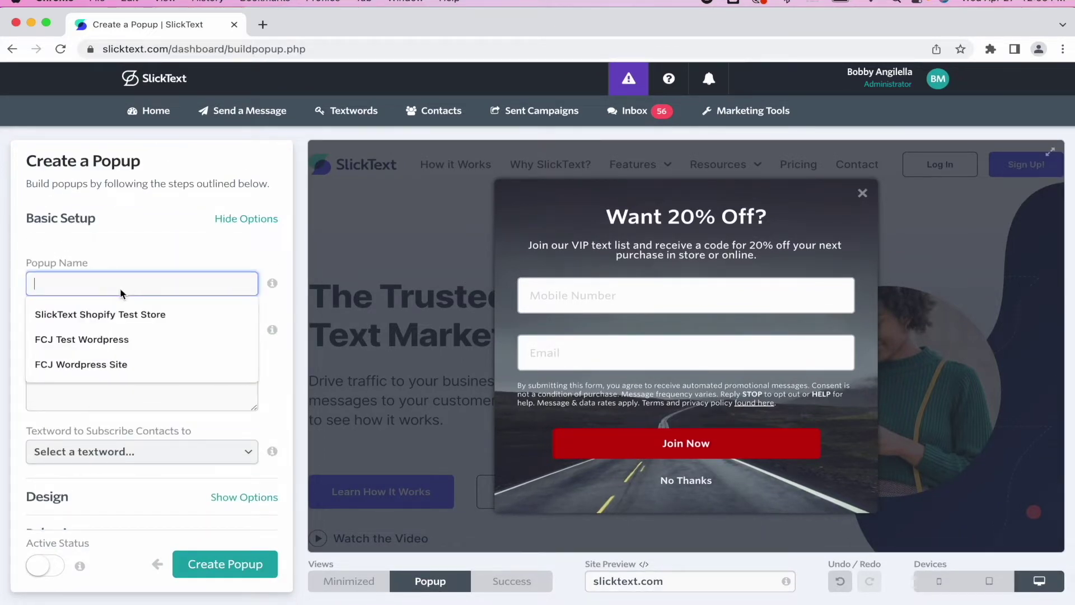
text(Slick)
click(102, 315)
- Describe the popup as 'Used on homepage to collect leads.' and set the textword to jot
click(101, 359)
text(USe)
key(BackSpace)
key(BackSpace)
text(sed on homepage to collect leads.)
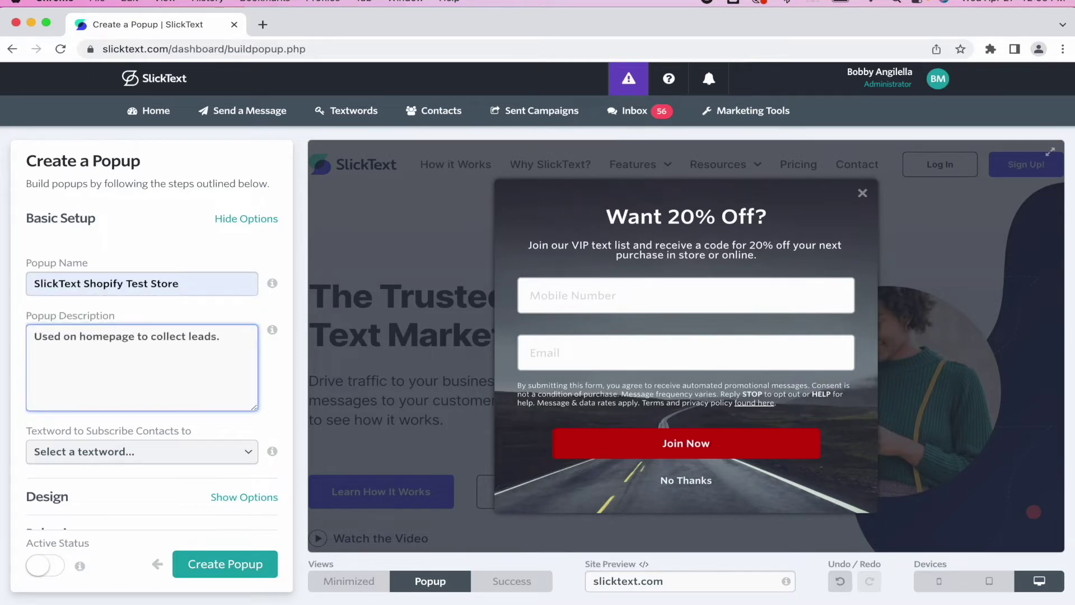
click(89, 451)
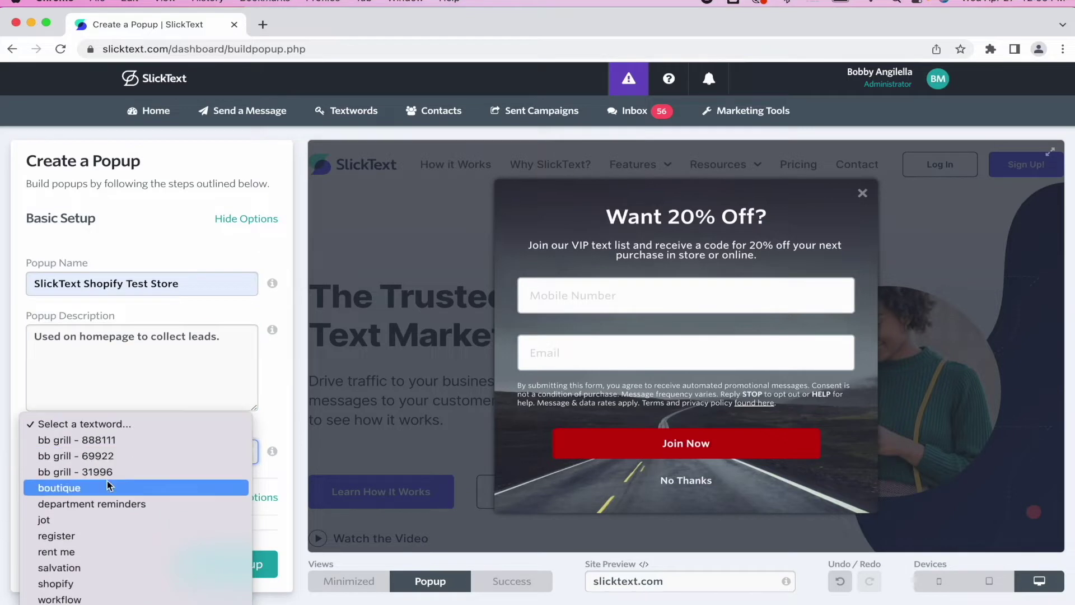
click(88, 521)
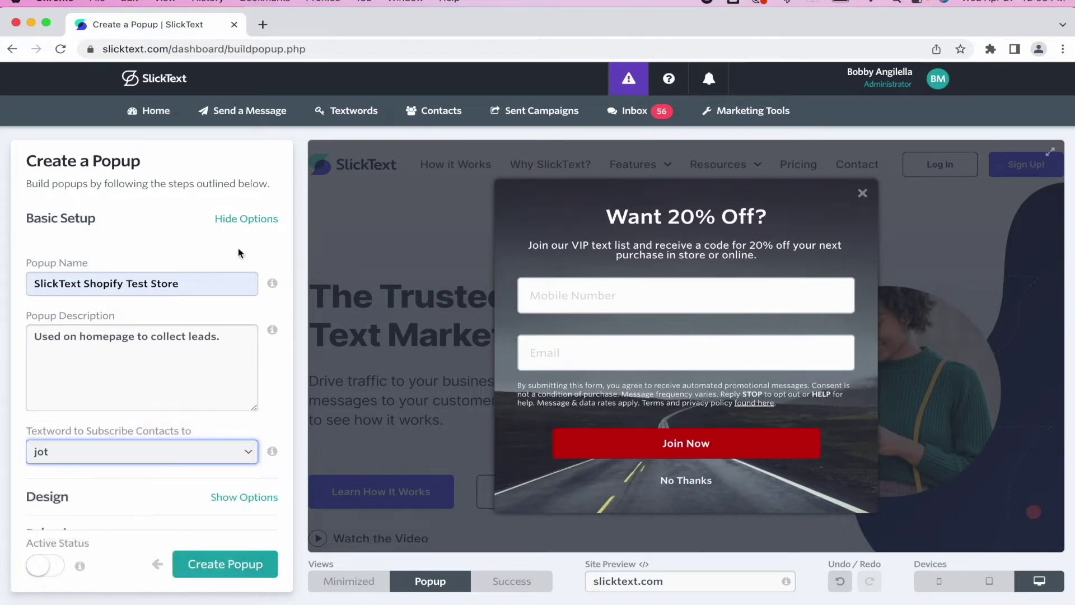
- Recheck the template library, close it without changes, and collapse the setup panels
click(259, 219)
click(246, 253)
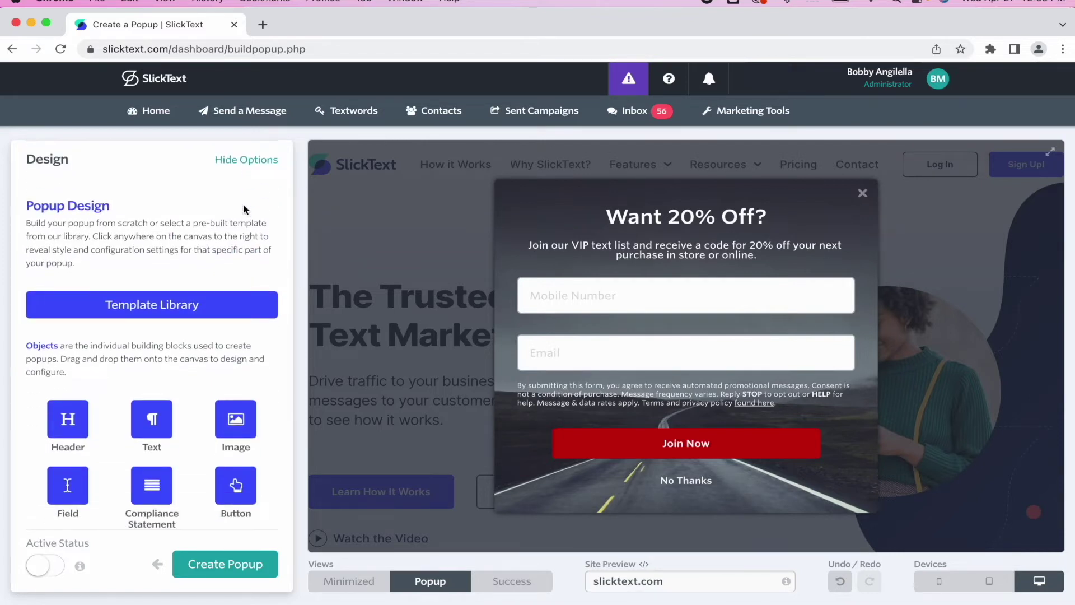
click(238, 302)
click(930, 218)
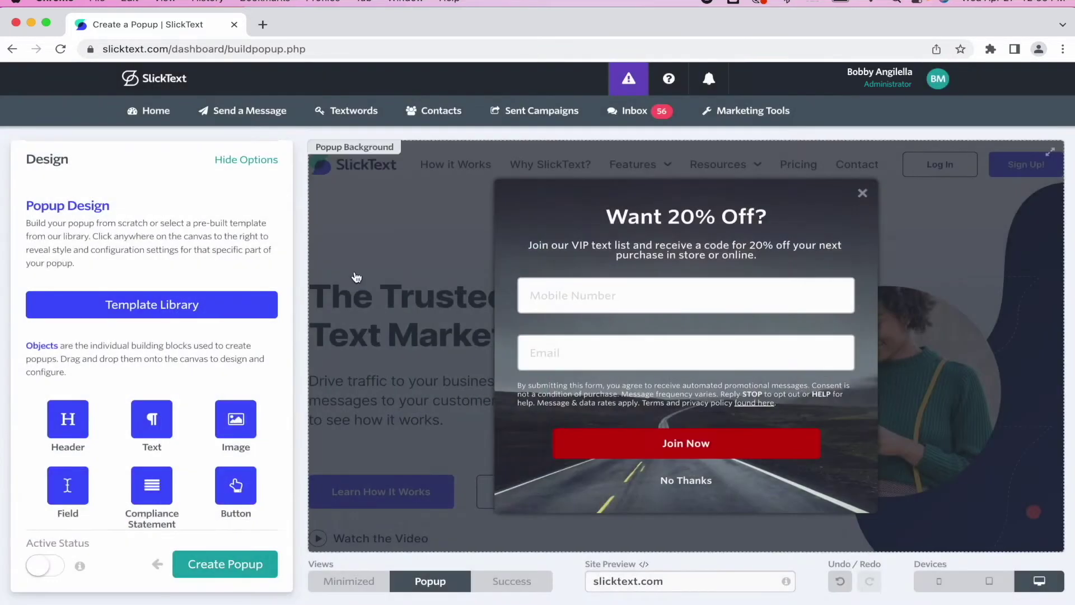
click(244, 159)
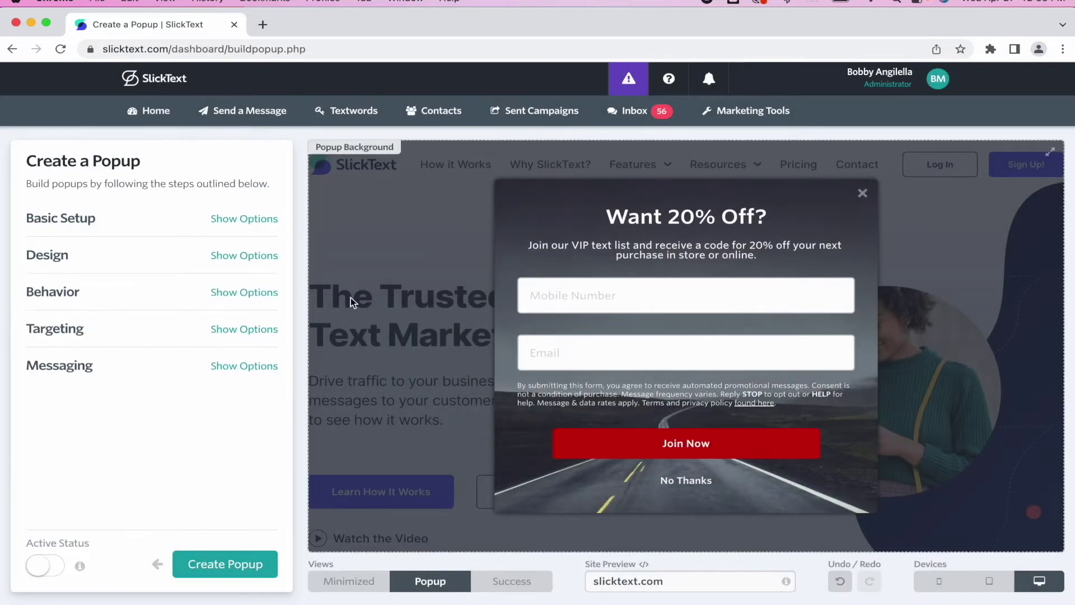
- Change the headline to 'Get 20% OFF today!', keeping #fafafa text and the site's font
click(623, 220)
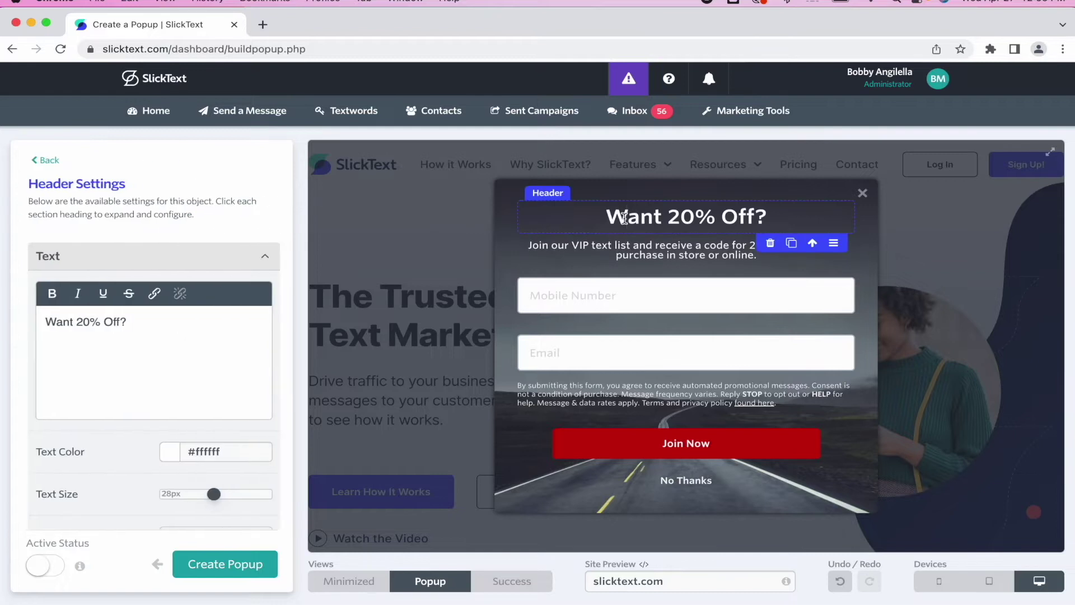
drag(157, 334, 42, 322)
text(Get 20% OFF today!)
click(218, 453)
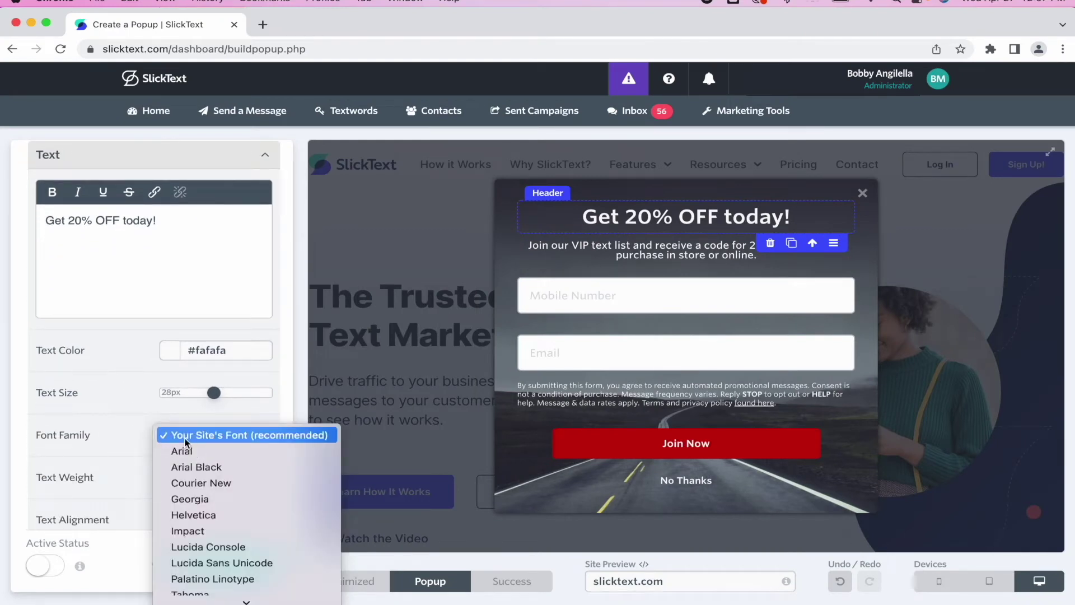
click(129, 425)
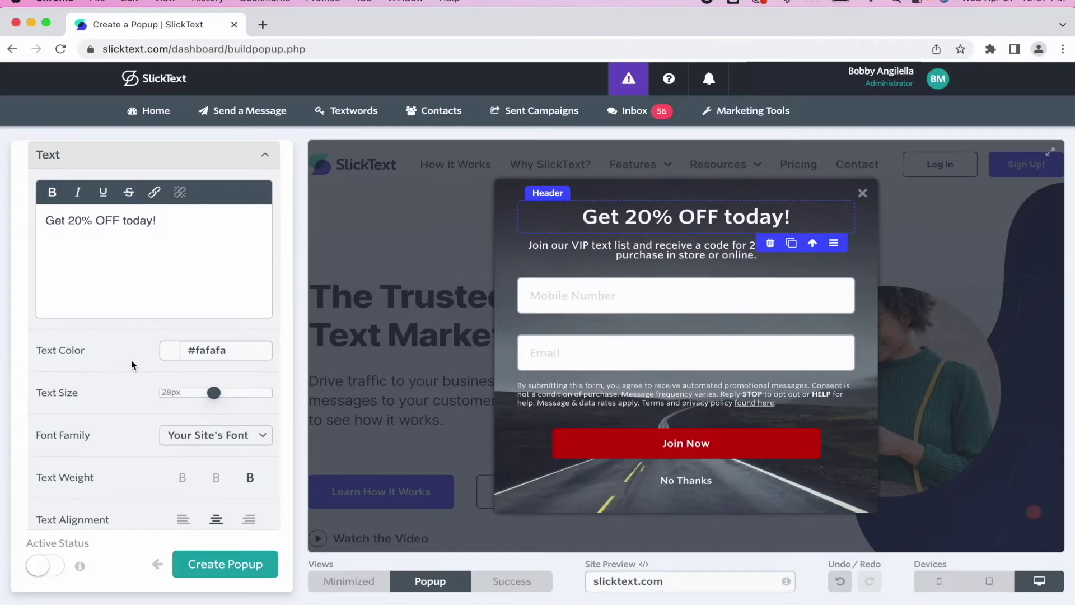
- Make the popup background white and turn the Join Now button and No Thanks link blue
click(511, 227)
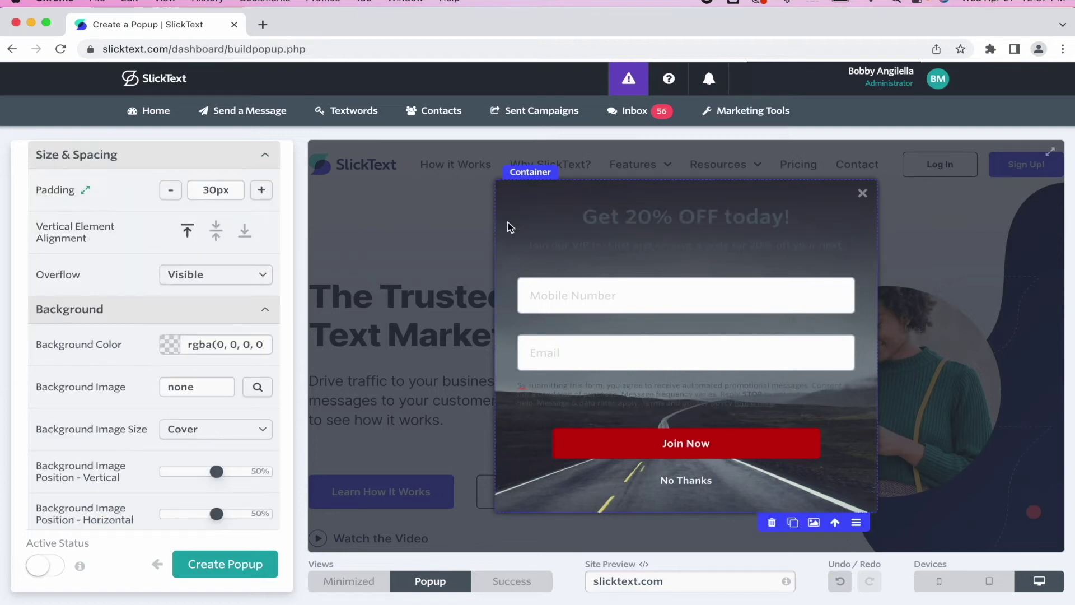
click(242, 346)
click(295, 380)
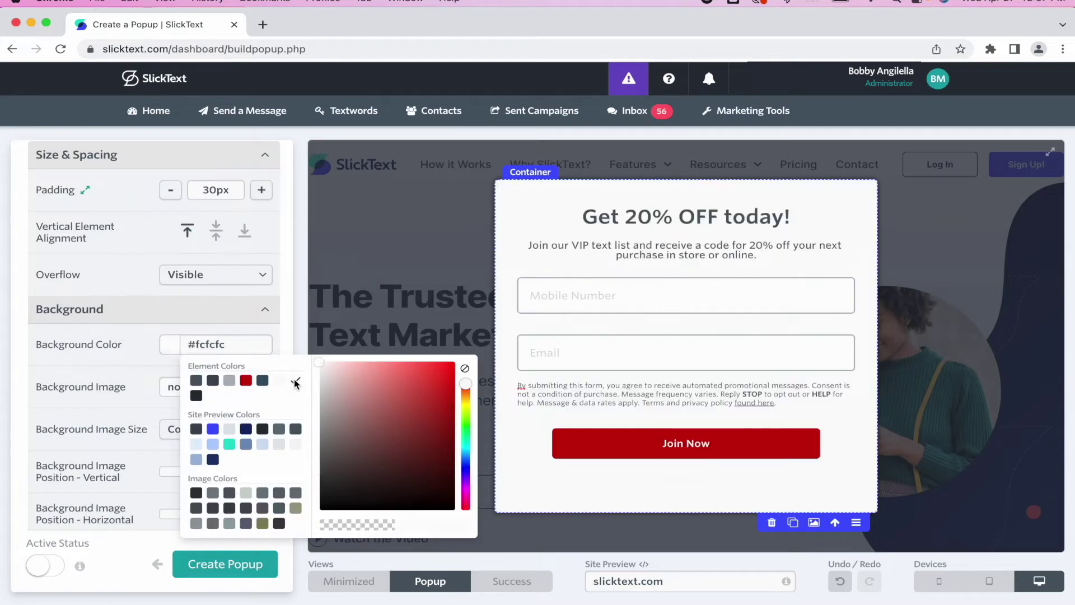
click(212, 425)
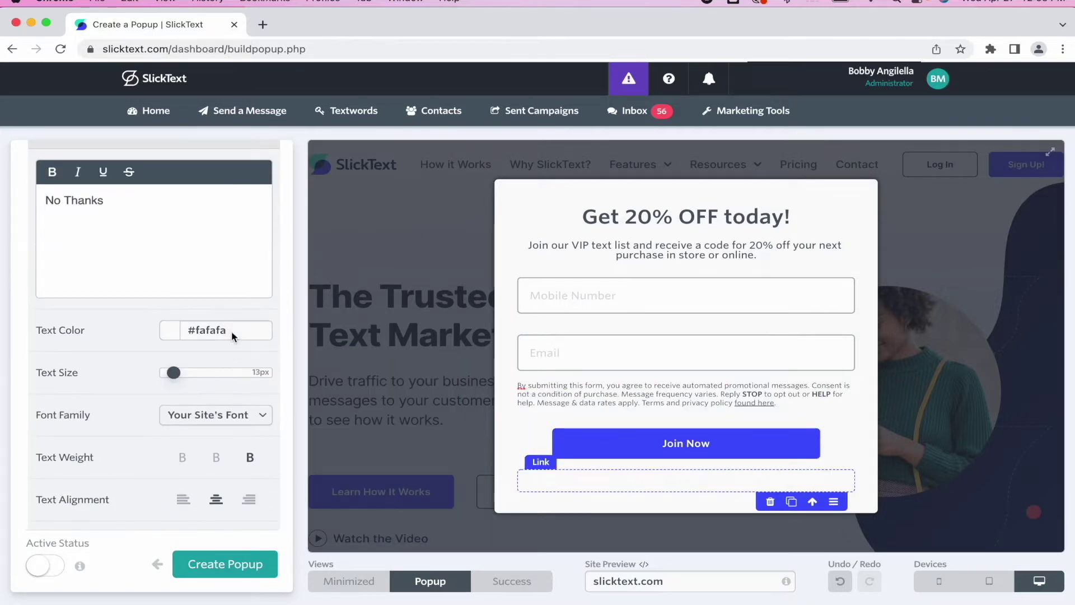
drag(232, 332, 168, 329)
click(238, 335)
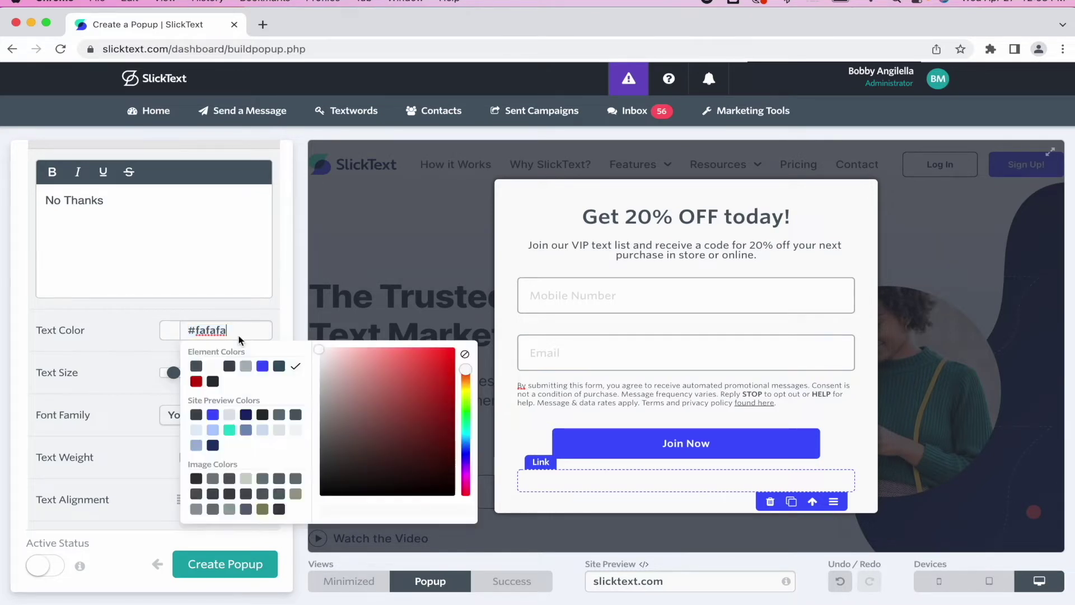
click(215, 417)
- Colour the popup's close icon light blue (#b1ceff)
click(865, 196)
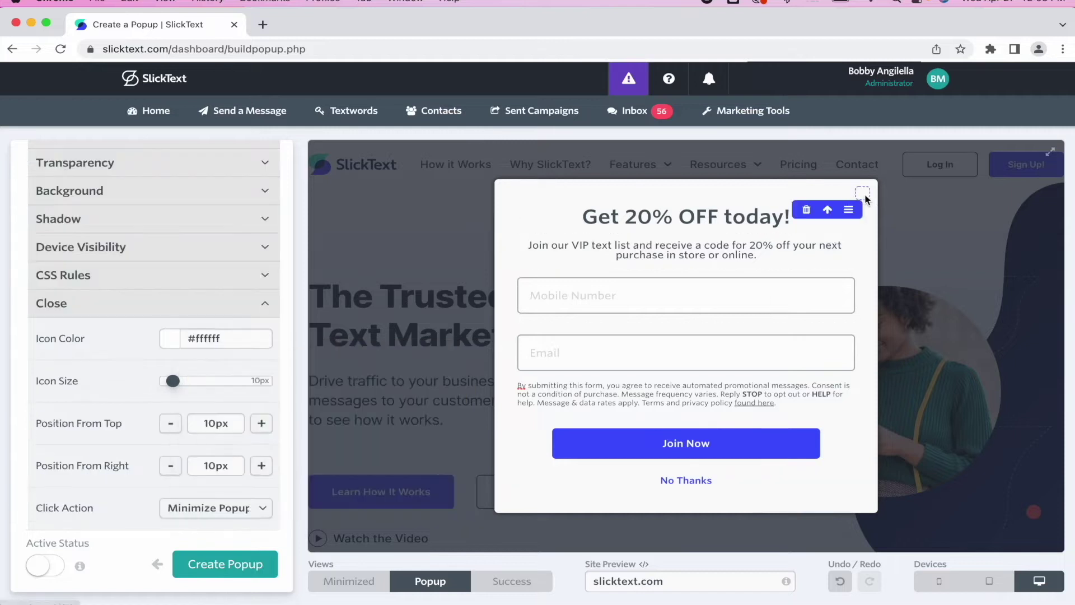
click(226, 335)
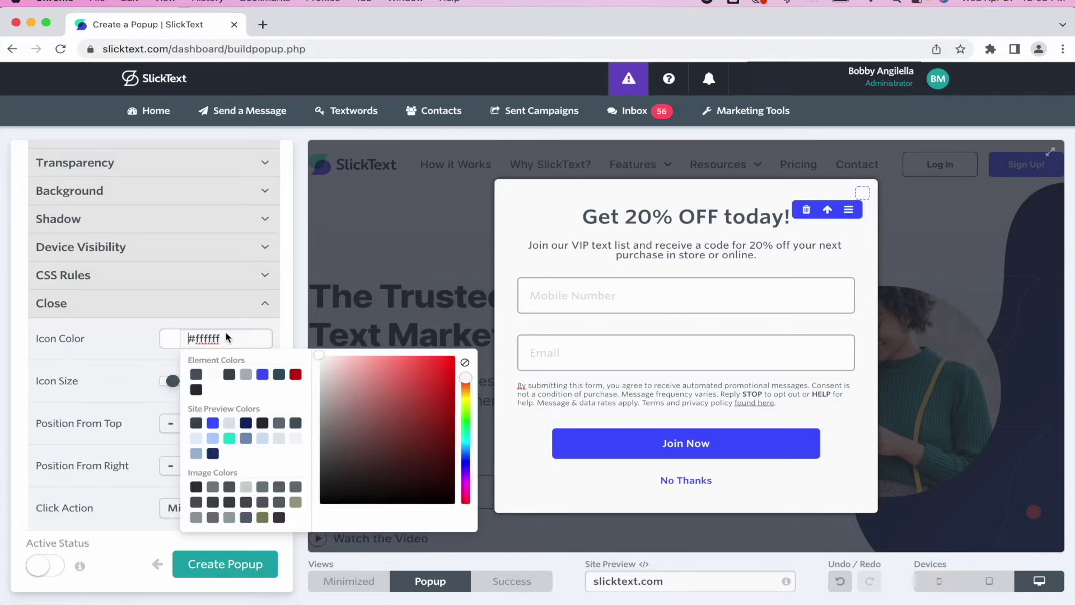
click(213, 438)
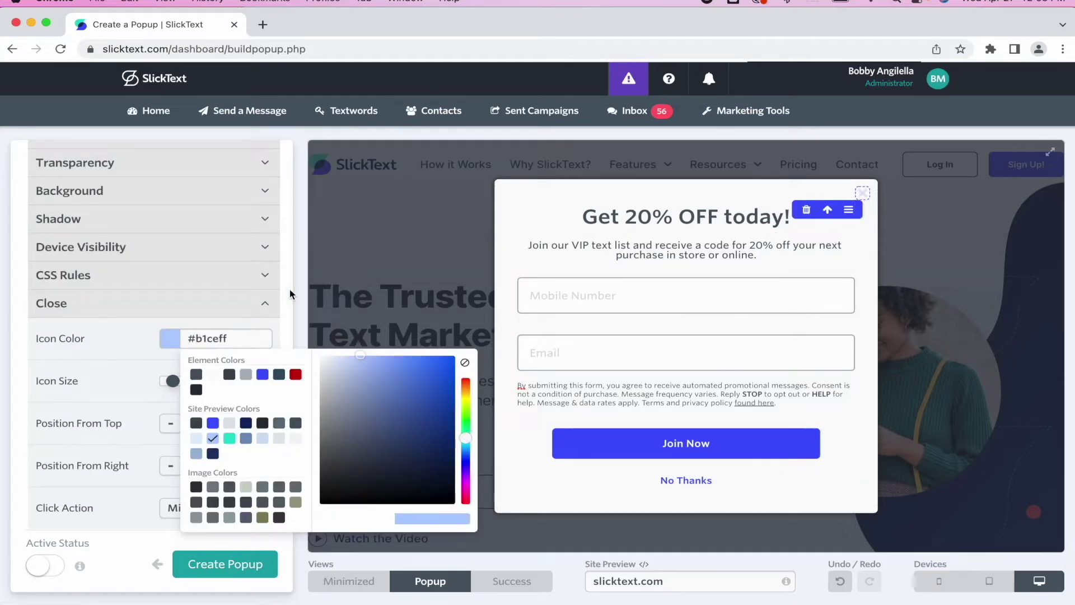
click(526, 395)
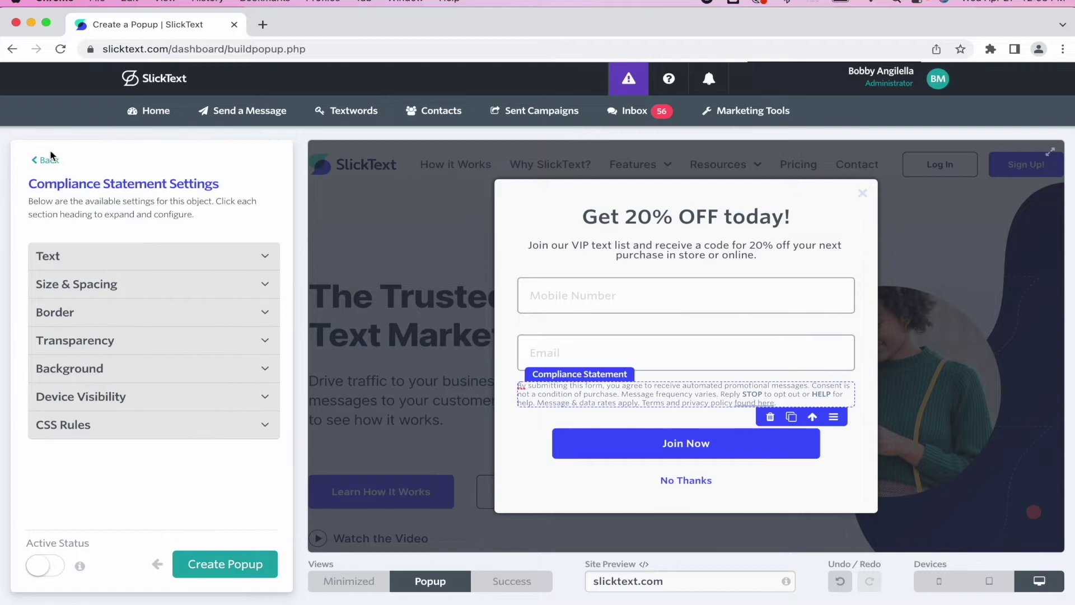
- Set the popup container's padding to 35px
click(511, 220)
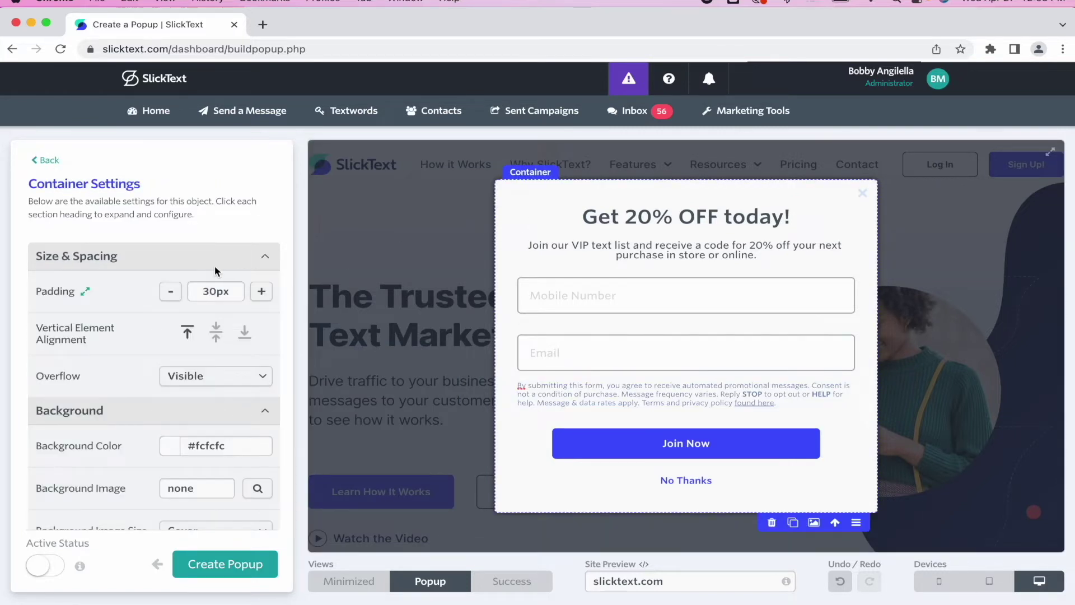
scroll(214, 265, down, 2)
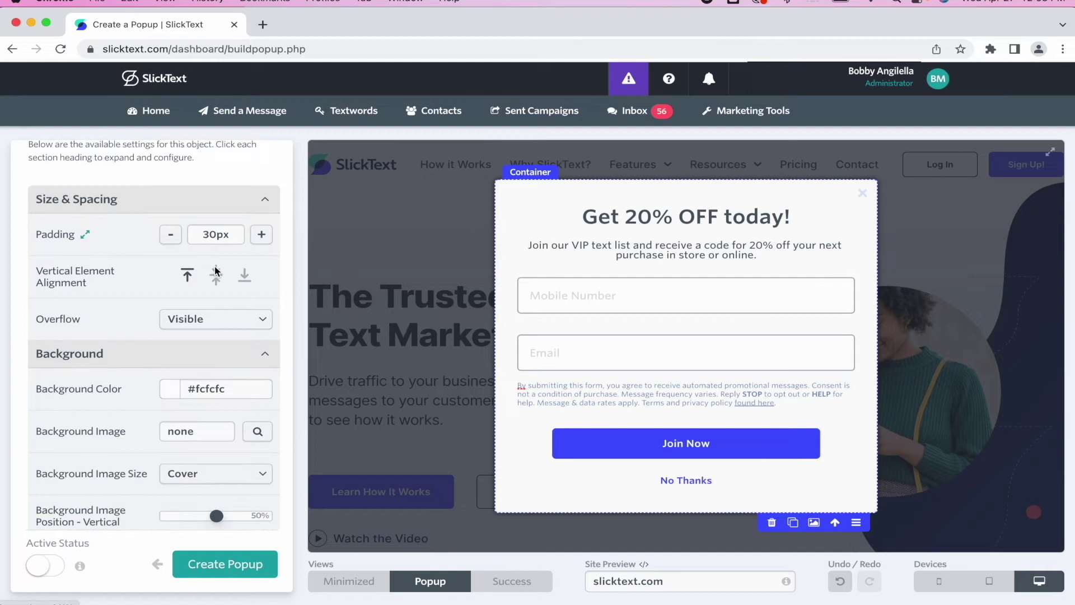
click(264, 235)
click(264, 235)
click(264, 235)
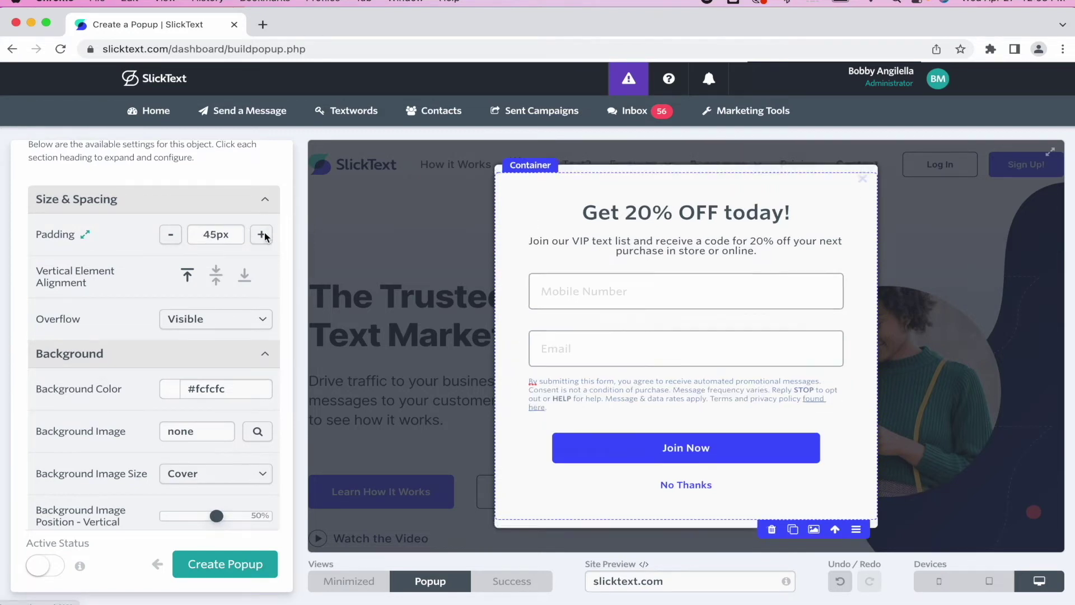
click(264, 236)
click(265, 236)
click(173, 239)
click(172, 239)
click(172, 238)
click(173, 238)
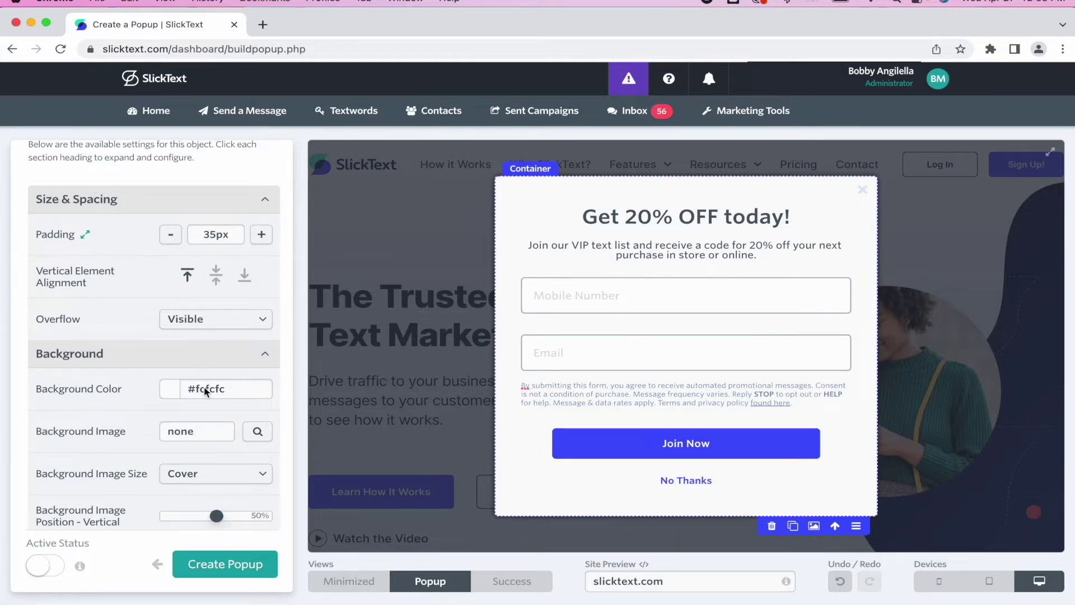
- Review the container's shadow, device visibility and custom CSS settings
scroll(204, 386, down, 2)
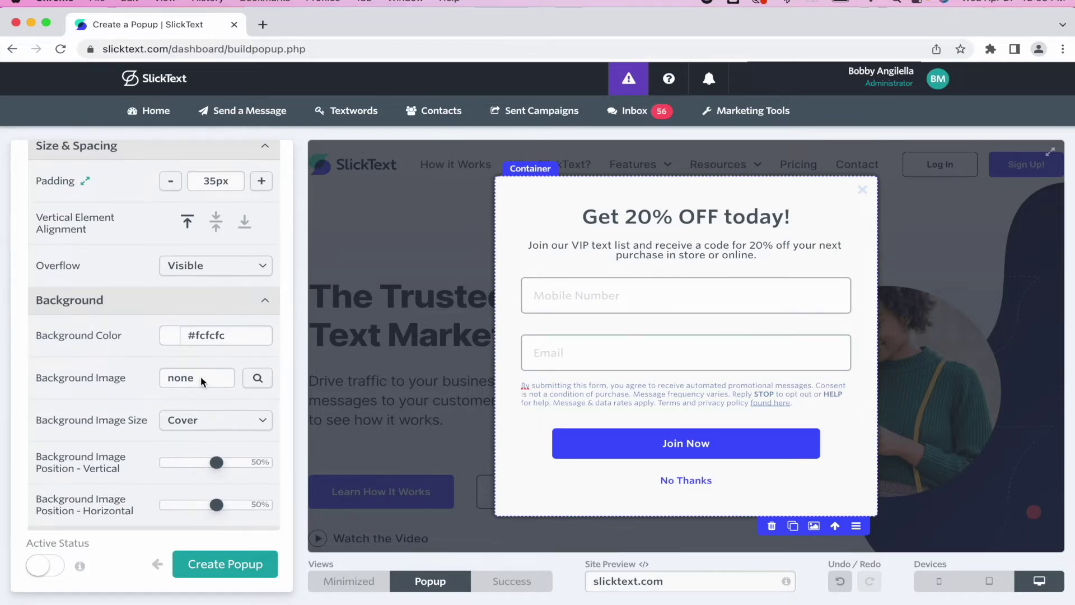
scroll(115, 398, down, 4)
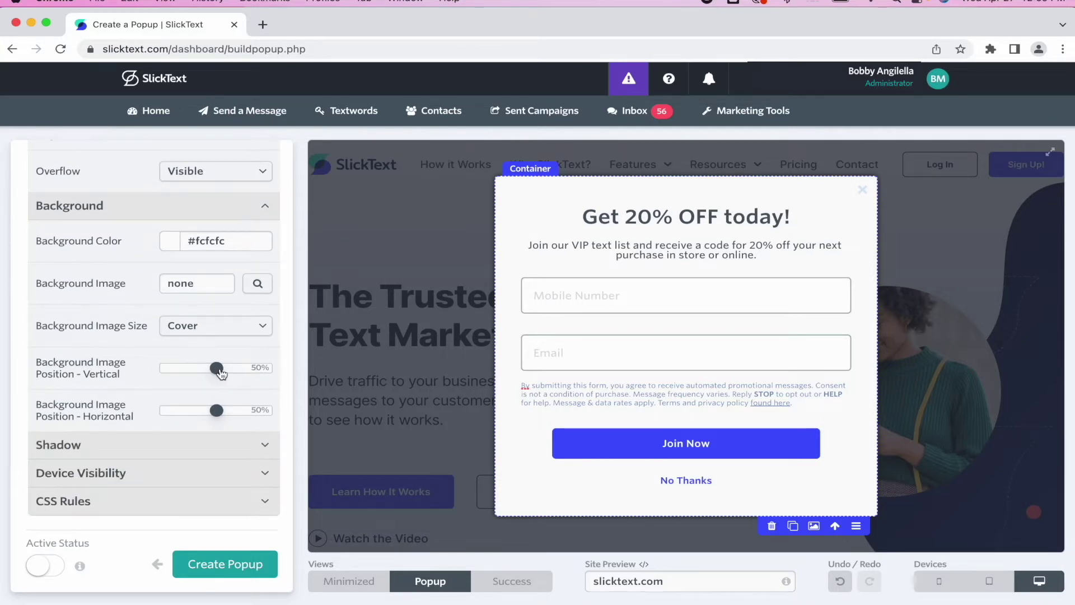
click(163, 446)
scroll(161, 447, down, 6)
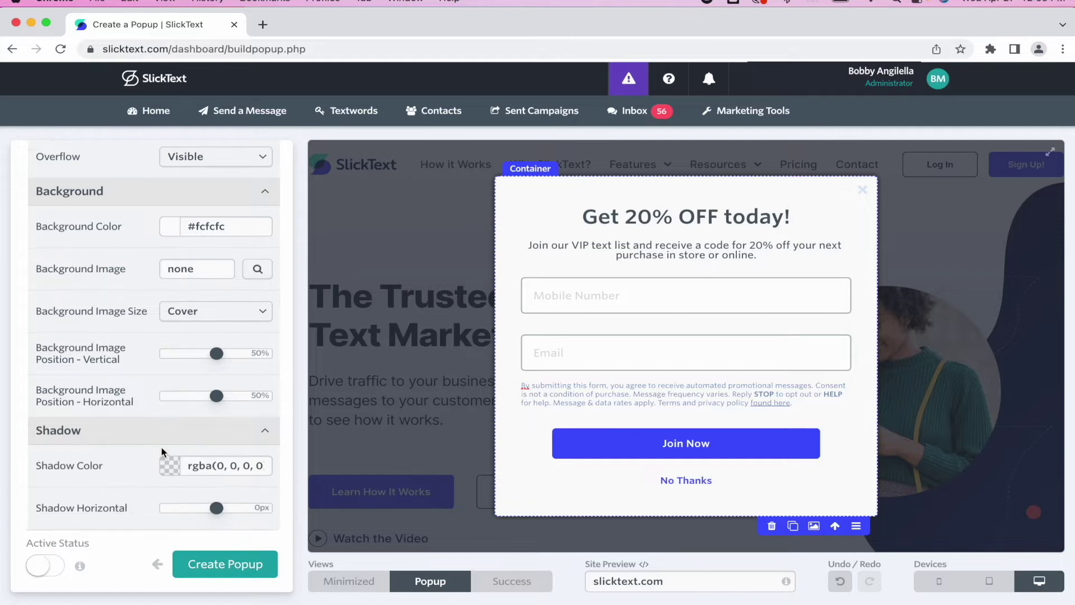
click(149, 474)
scroll(149, 479, down, 5)
click(146, 497)
scroll(146, 496, down, 5)
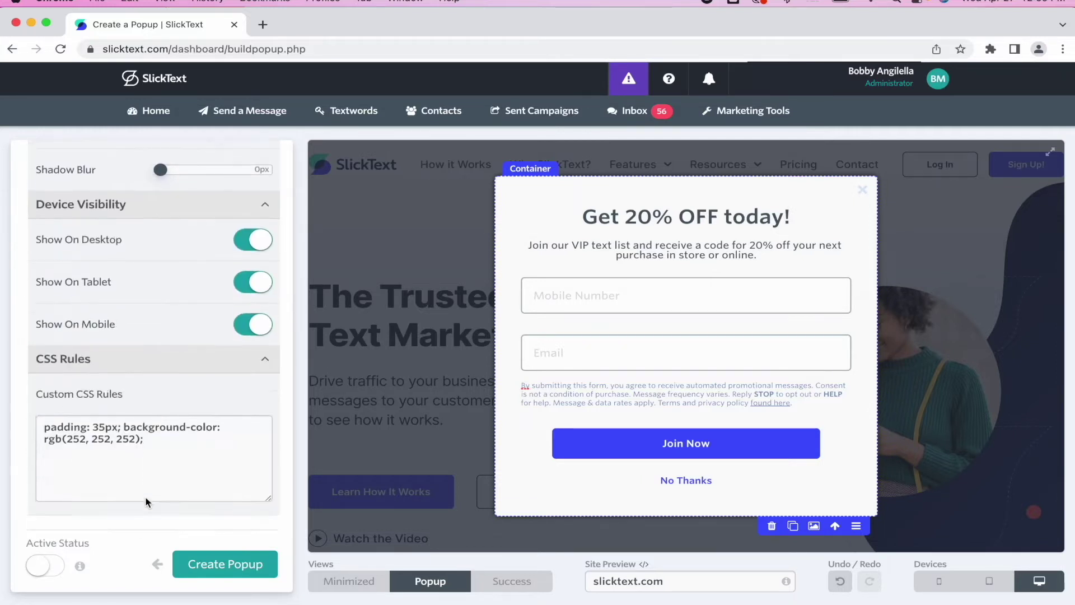
scroll(153, 452, up, 15)
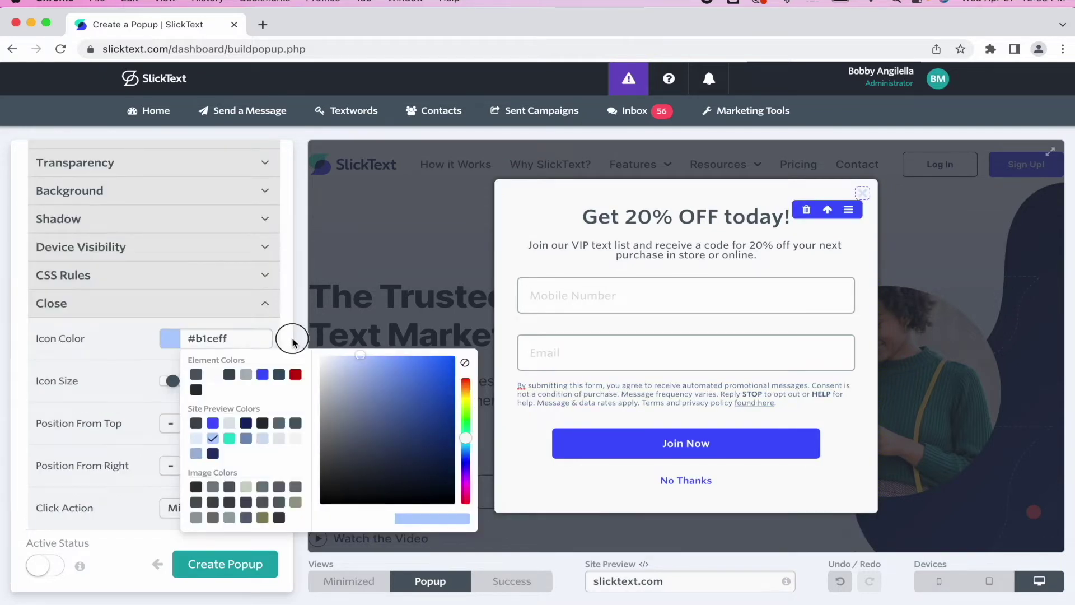
- Recolour the compliance statement text to soft blue #7590bd
click(461, 316)
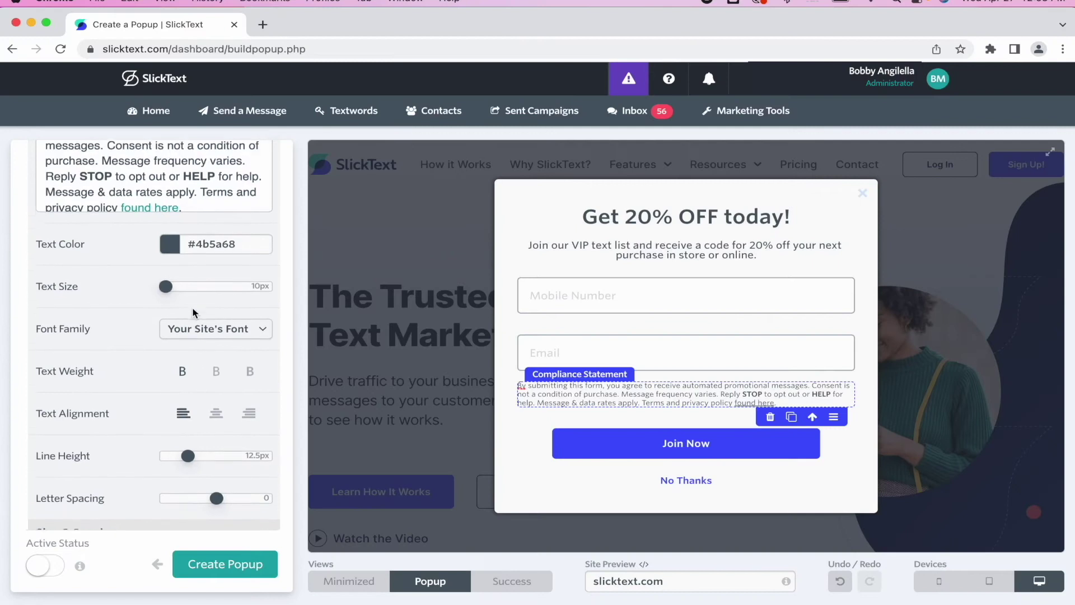
click(212, 250)
click(213, 334)
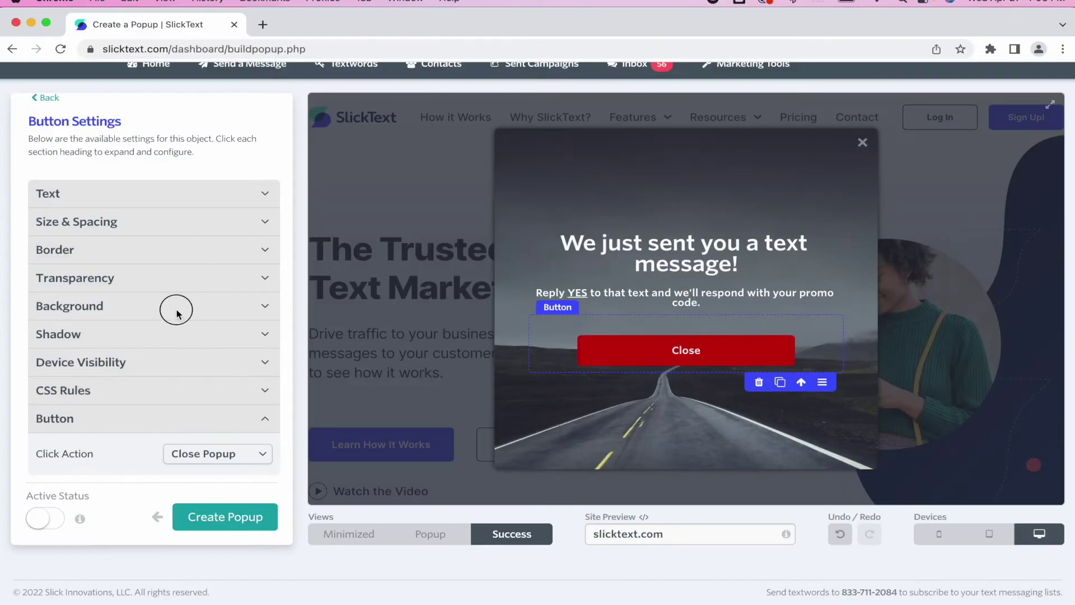
- Make the success popup's Close button background blue (#4155ff)
click(176, 312)
click(178, 336)
click(214, 374)
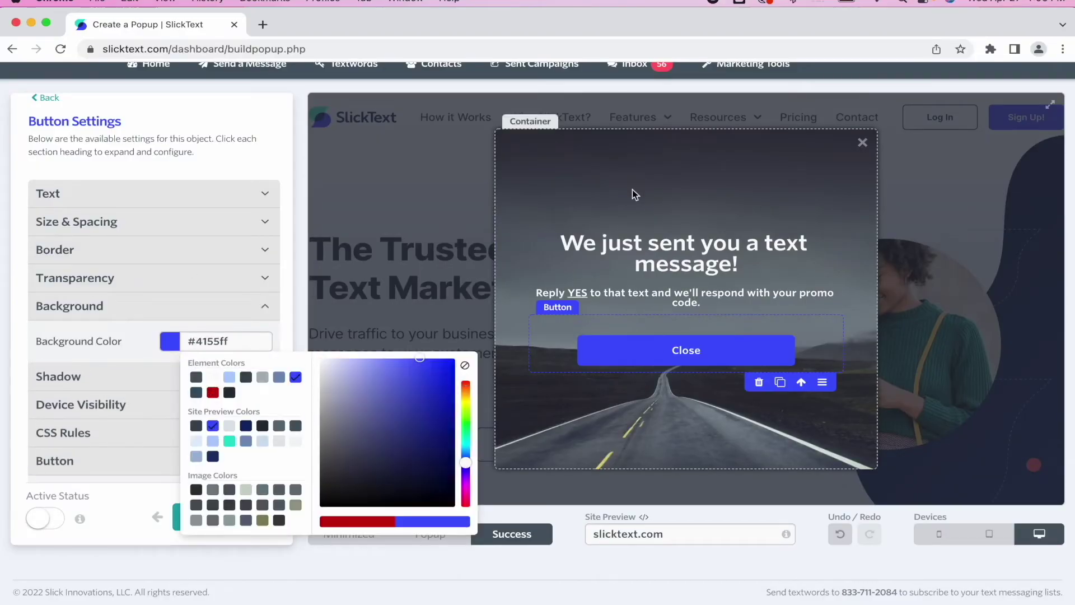
click(631, 190)
- Remove the road photo from the success popup's background, leaving it plain light #fcfcfc
click(683, 252)
click(686, 350)
click(852, 161)
click(862, 142)
click(525, 218)
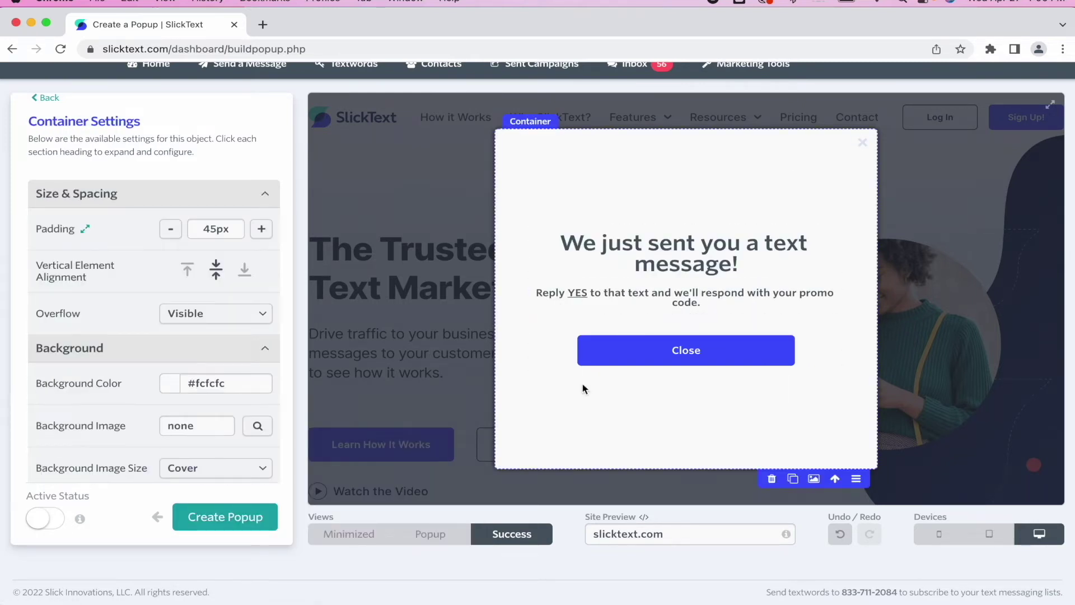
click(435, 534)
- Switch to the Minimized view and change the 'Want 20% Off?' tab's text colour
click(508, 530)
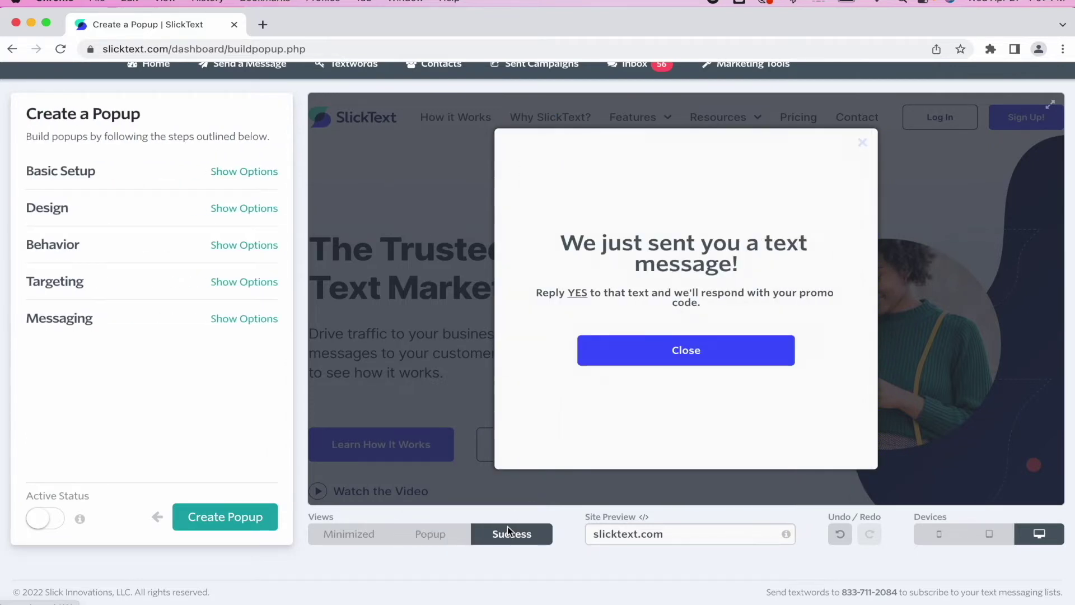
click(444, 535)
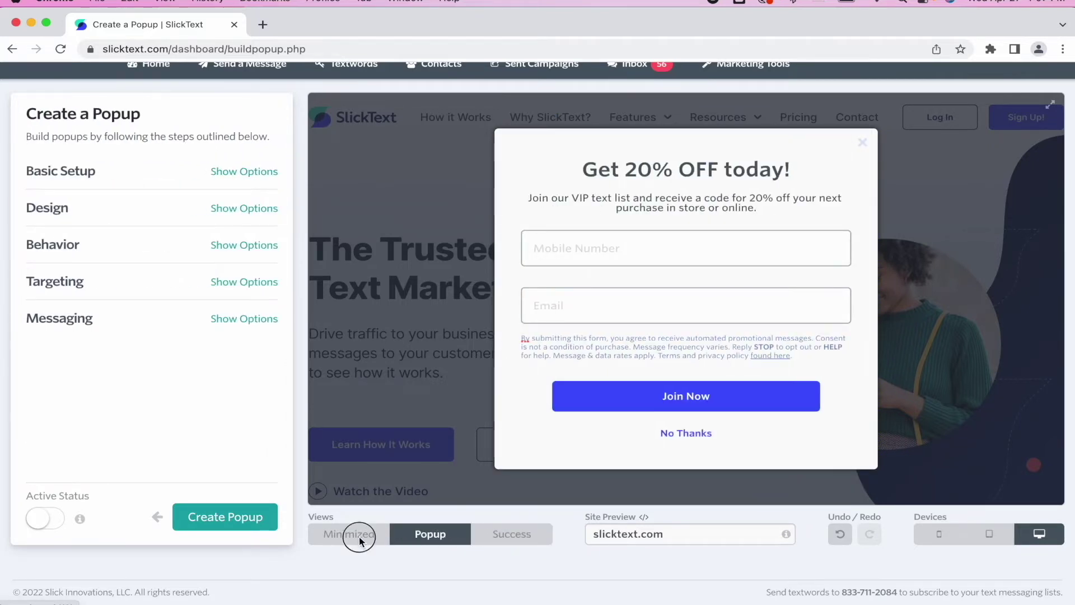
click(358, 537)
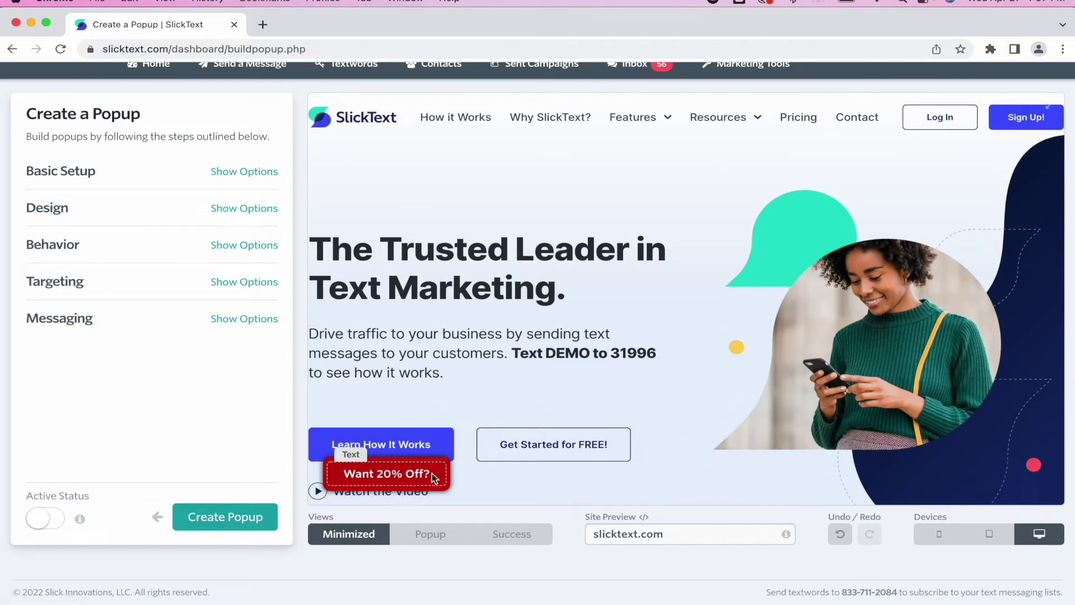
click(435, 474)
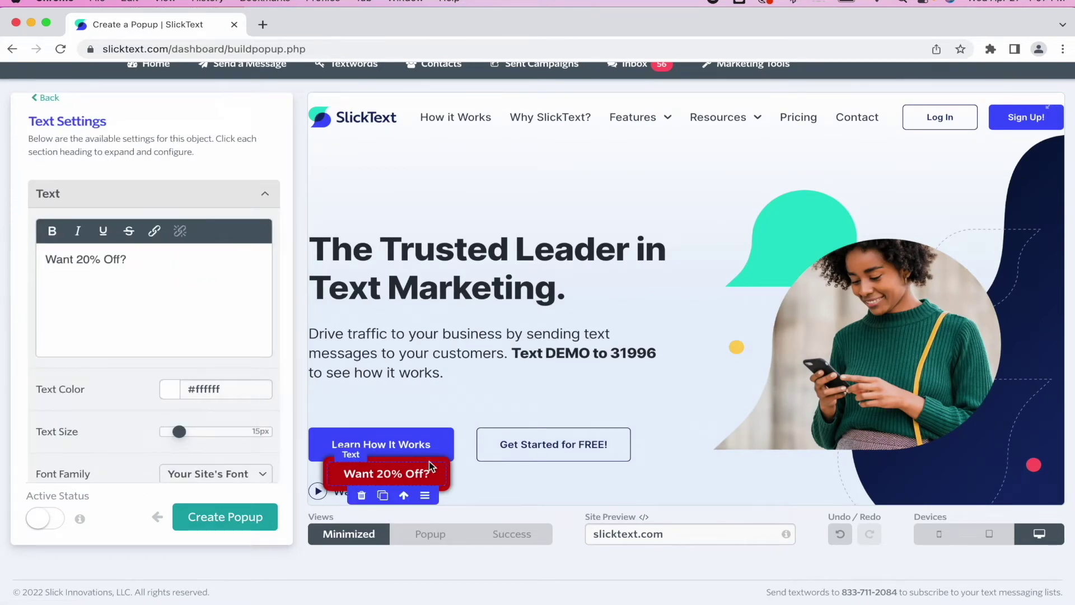
click(223, 388)
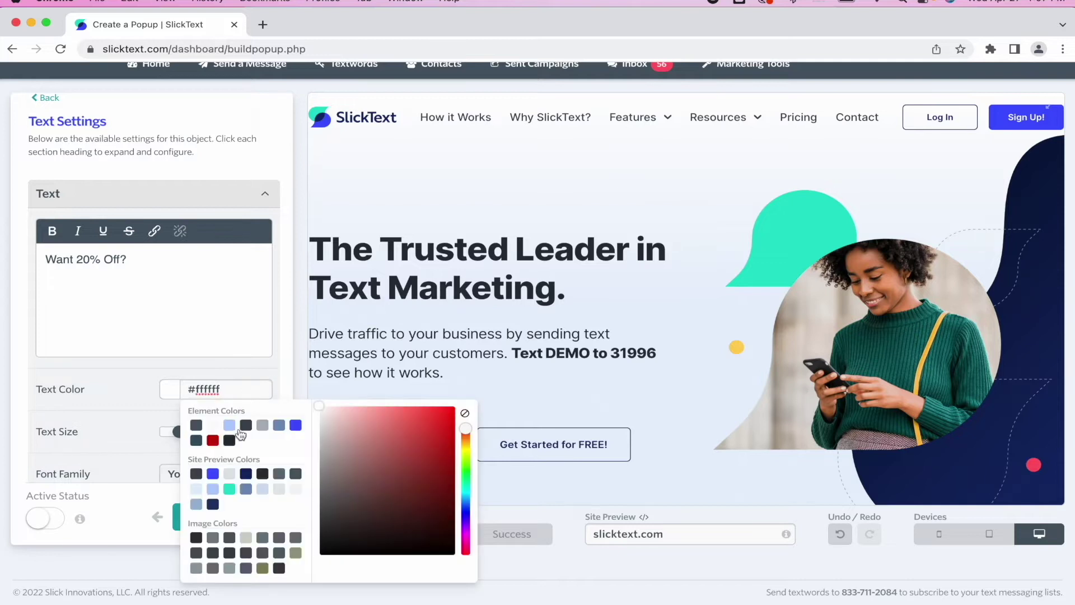
click(215, 474)
- Set the minimized tab's background colour to blue #4155ff
click(231, 422)
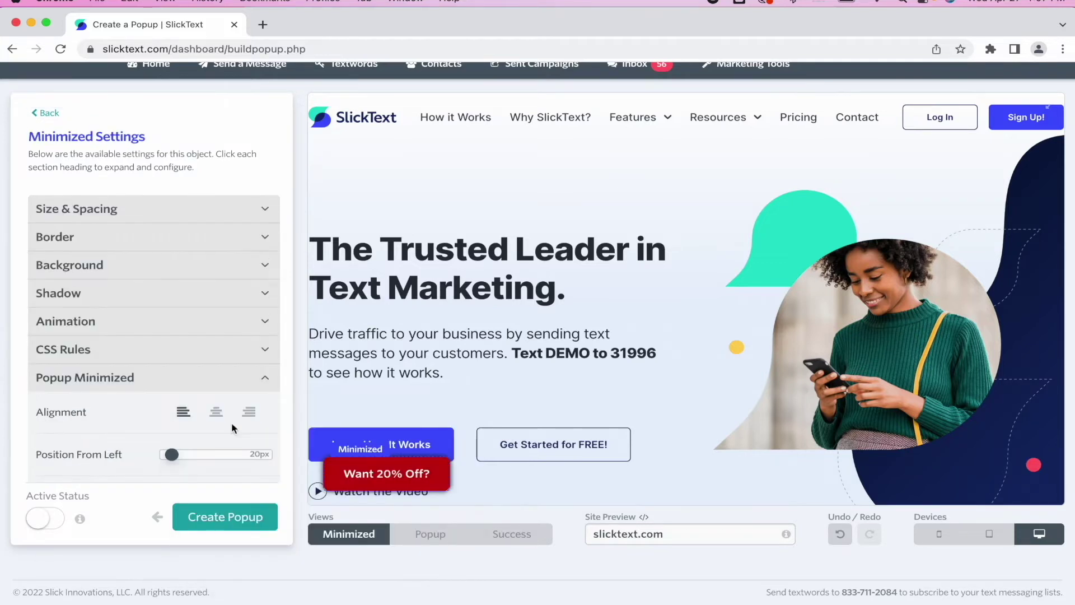
click(144, 274)
click(207, 301)
click(213, 384)
click(257, 291)
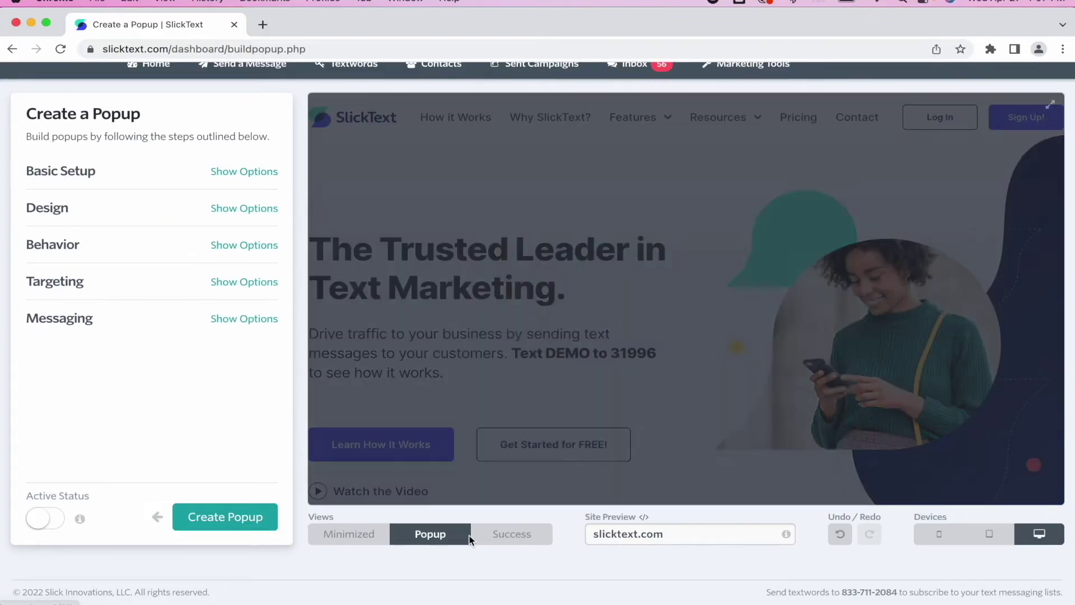
- Make the popup show after the visitor scrolls 20 percent down the page
click(497, 538)
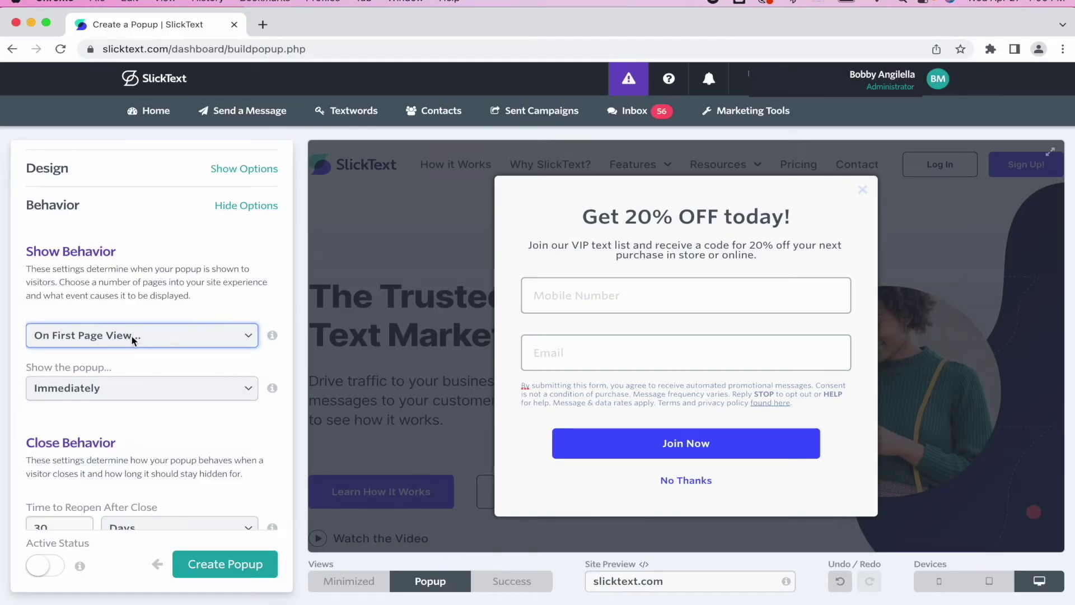
click(121, 387)
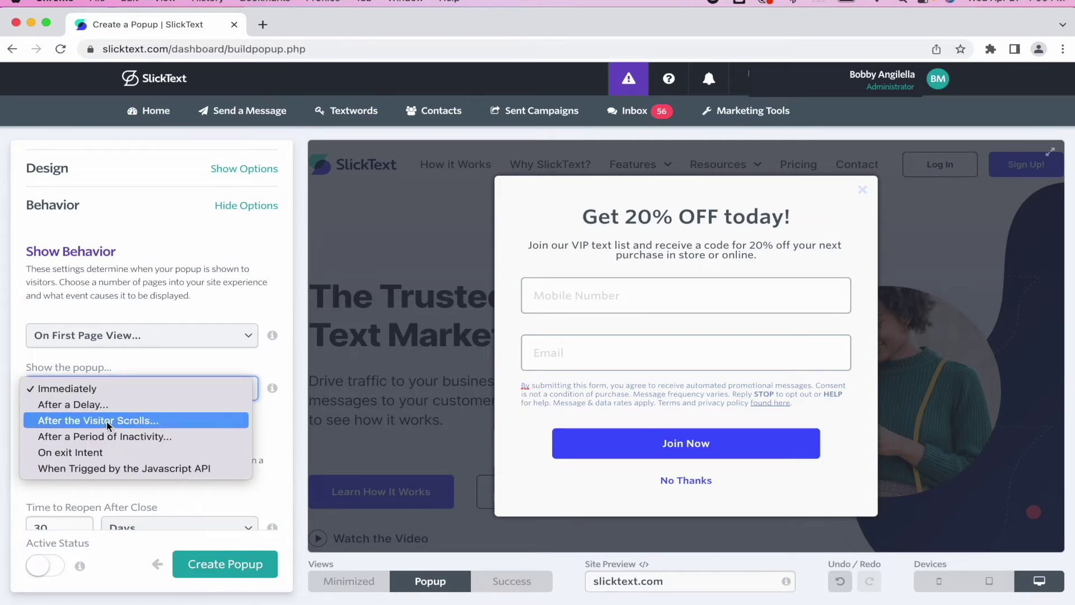
click(109, 426)
click(84, 432)
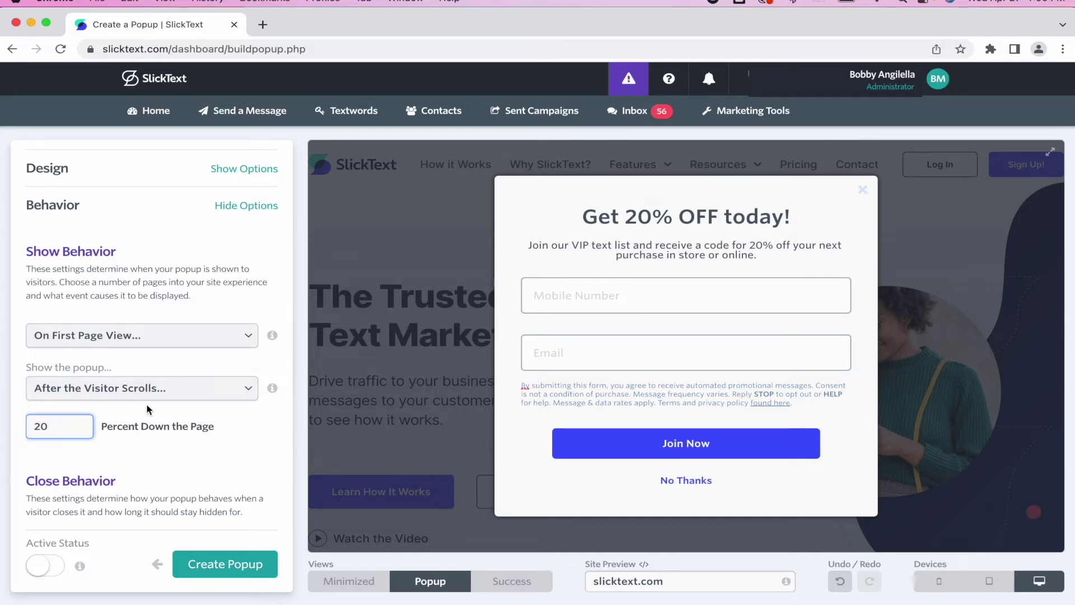
scroll(149, 409, down, 3)
drag(85, 415, 19, 412)
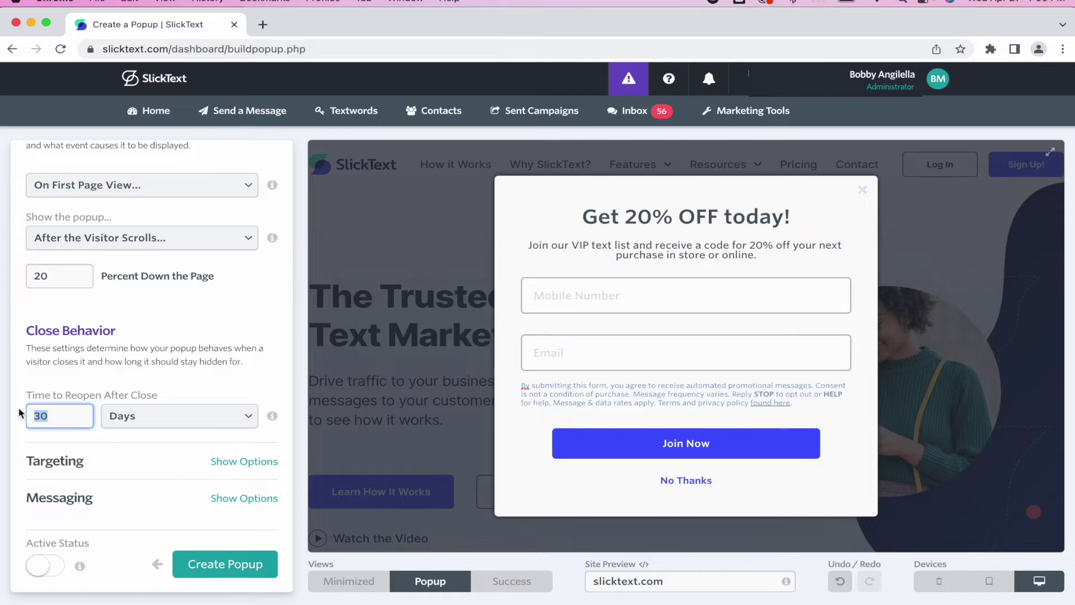
- Set Time to Reopen After Close to 1 minute and collapse the Behavior settings
click(144, 417)
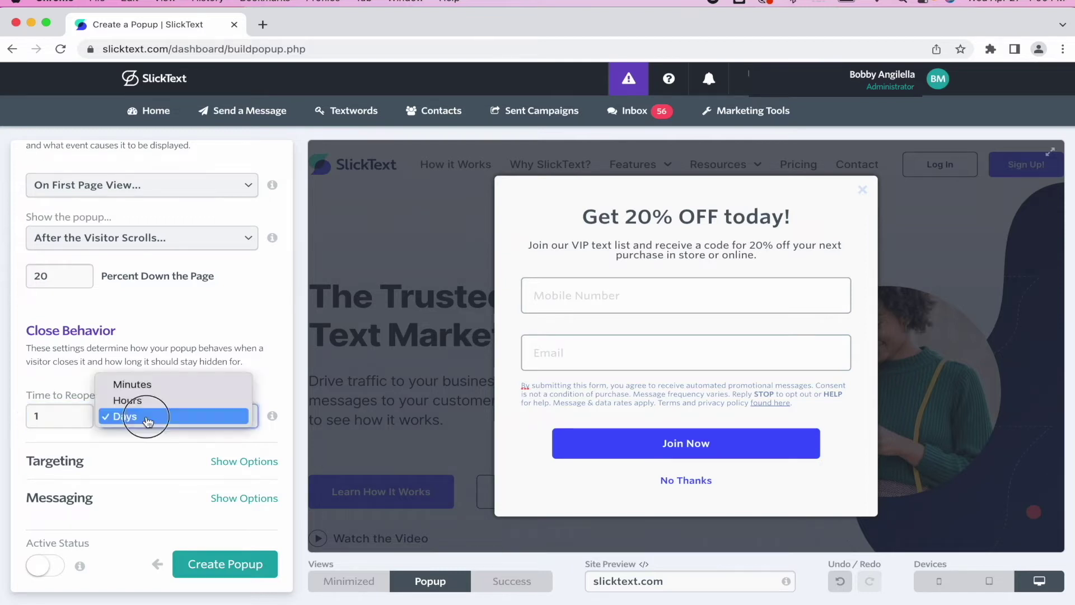
click(136, 380)
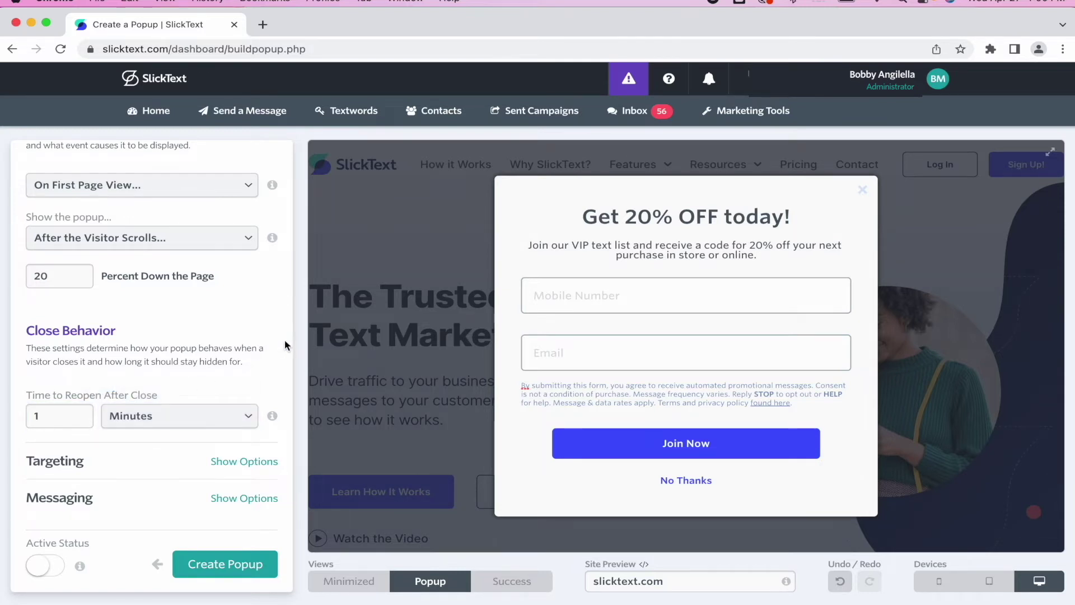
scroll(253, 327, down, 1)
scroll(254, 326, up, 5)
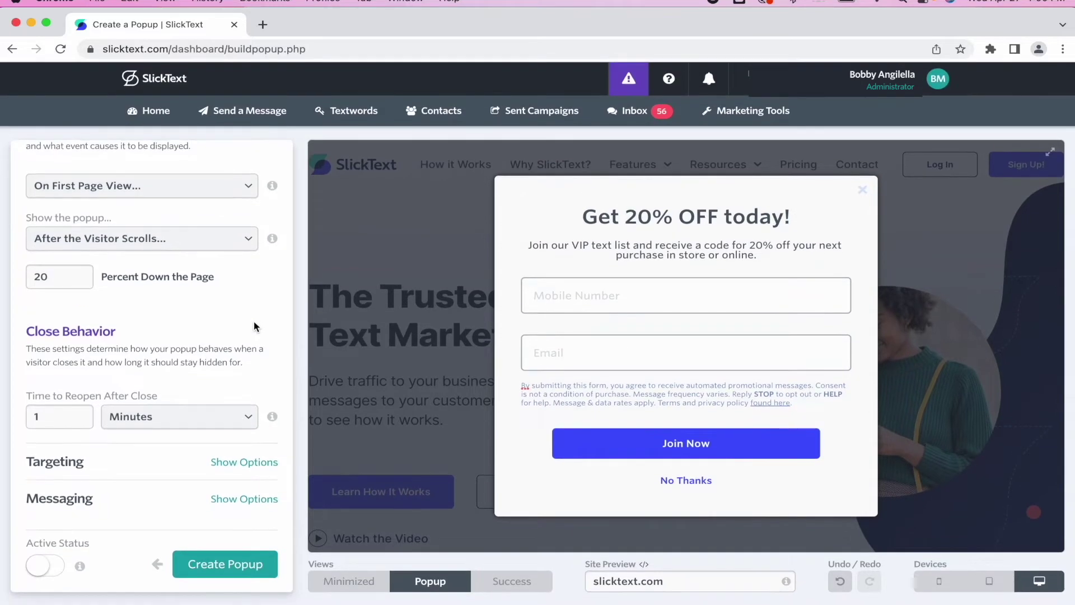
scroll(253, 327, up, 1)
click(262, 256)
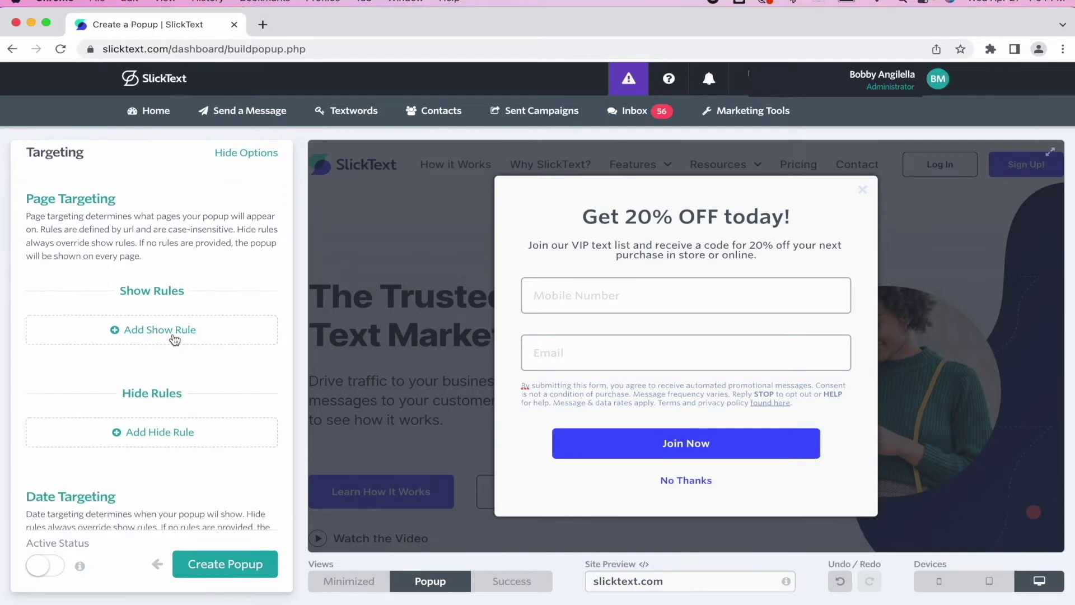
scroll(143, 237, down, 1)
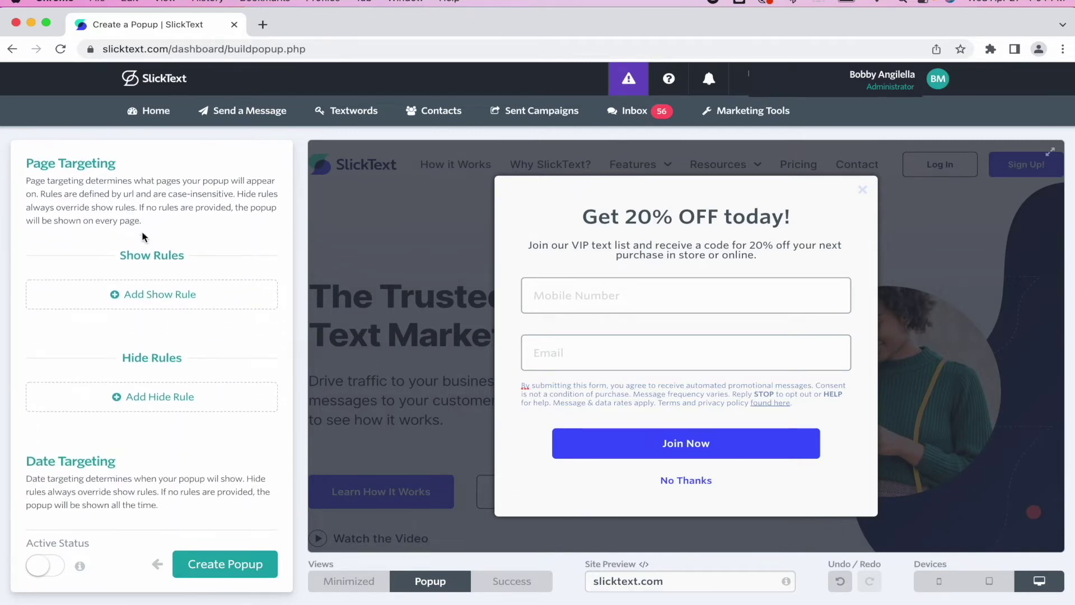
- Add a show rule: URL contains slicktext-test-store.myshopify.com
click(151, 297)
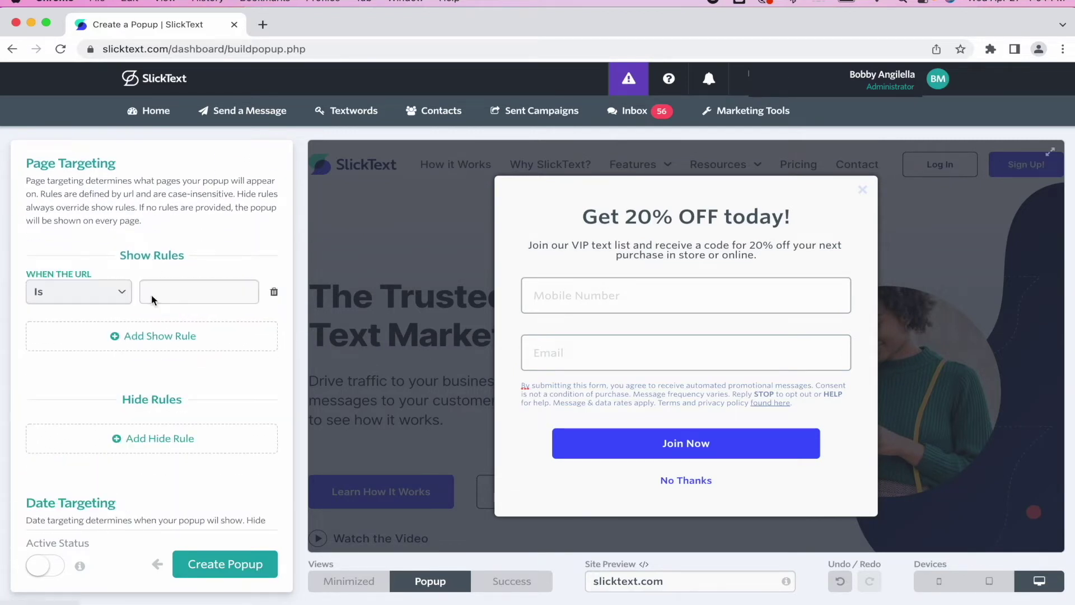
click(107, 292)
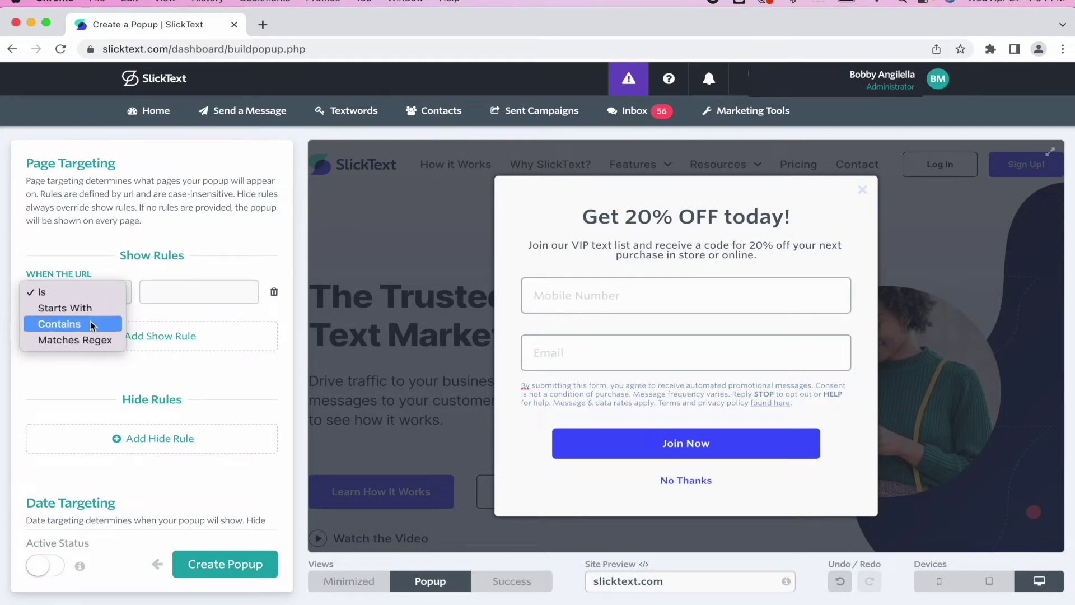
click(89, 324)
click(166, 297)
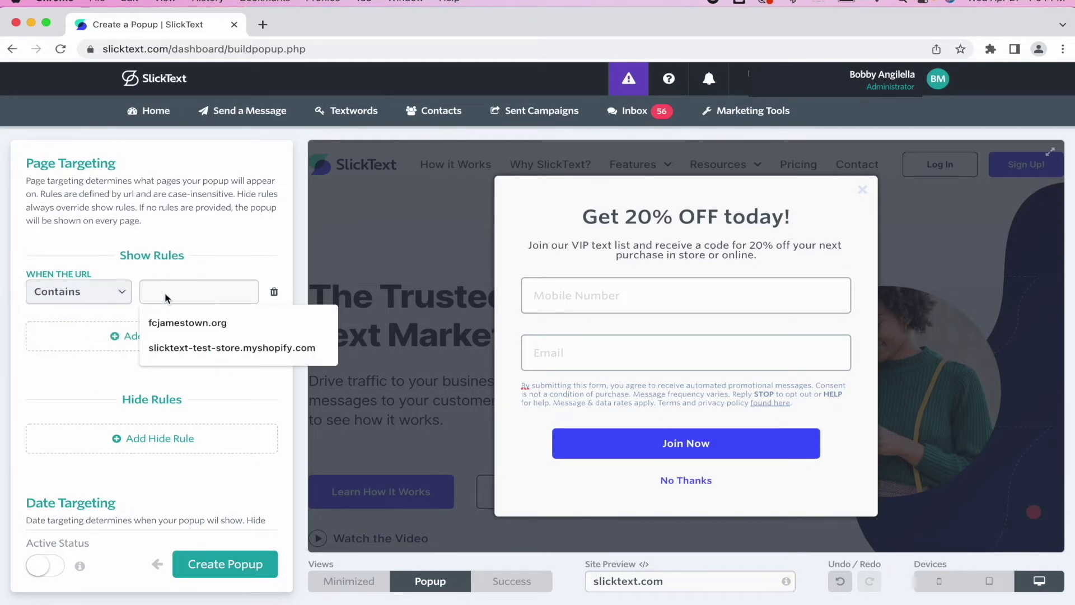
click(175, 348)
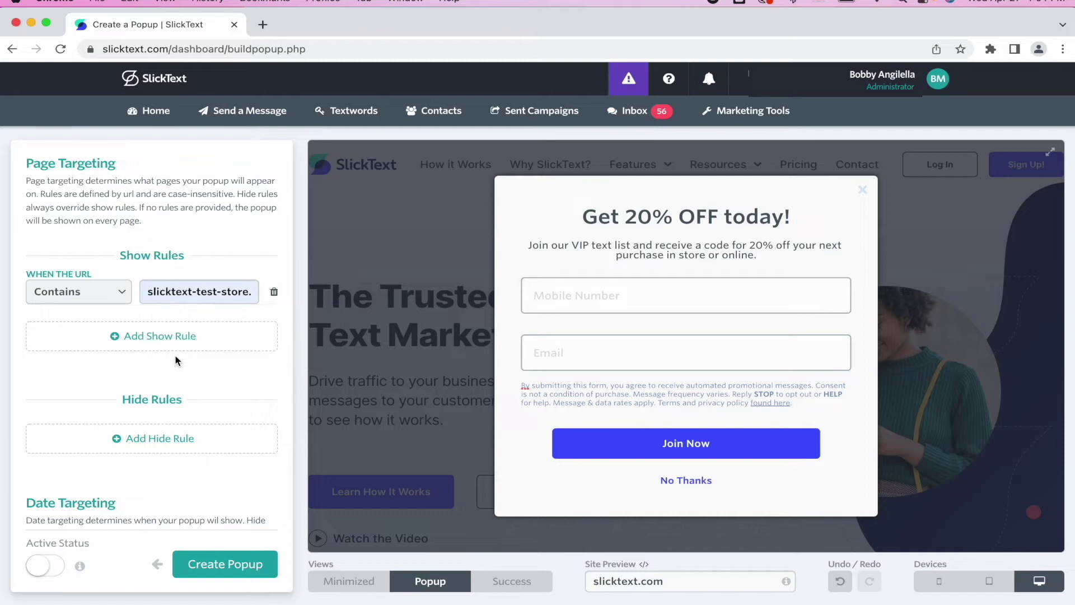
scroll(218, 281, down, 1)
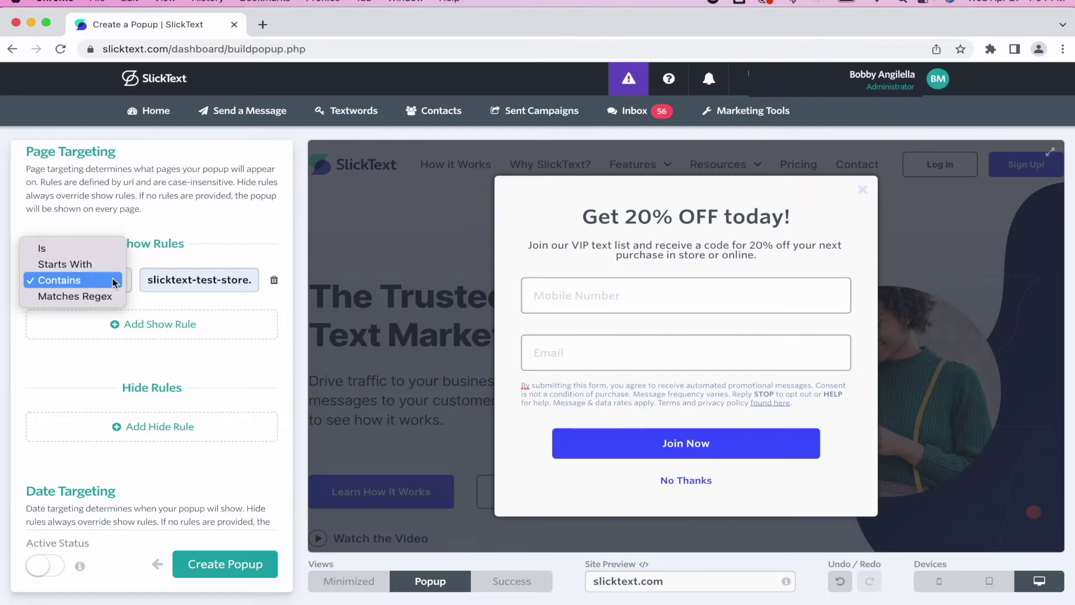
click(40, 248)
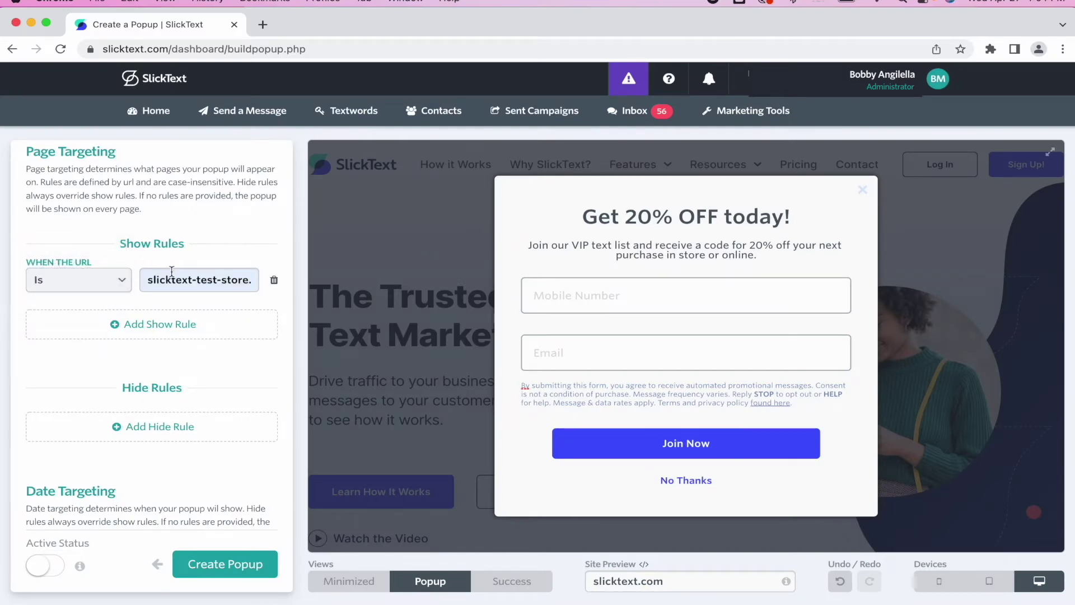
click(173, 279)
key(super+Right)
key(super+Left)
click(115, 286)
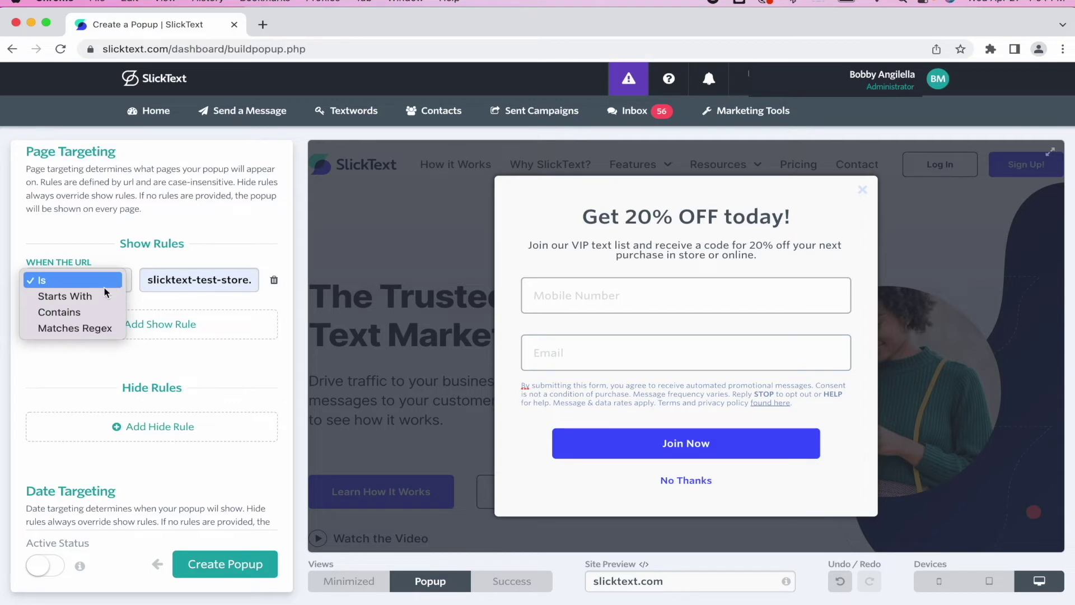
click(89, 315)
click(161, 325)
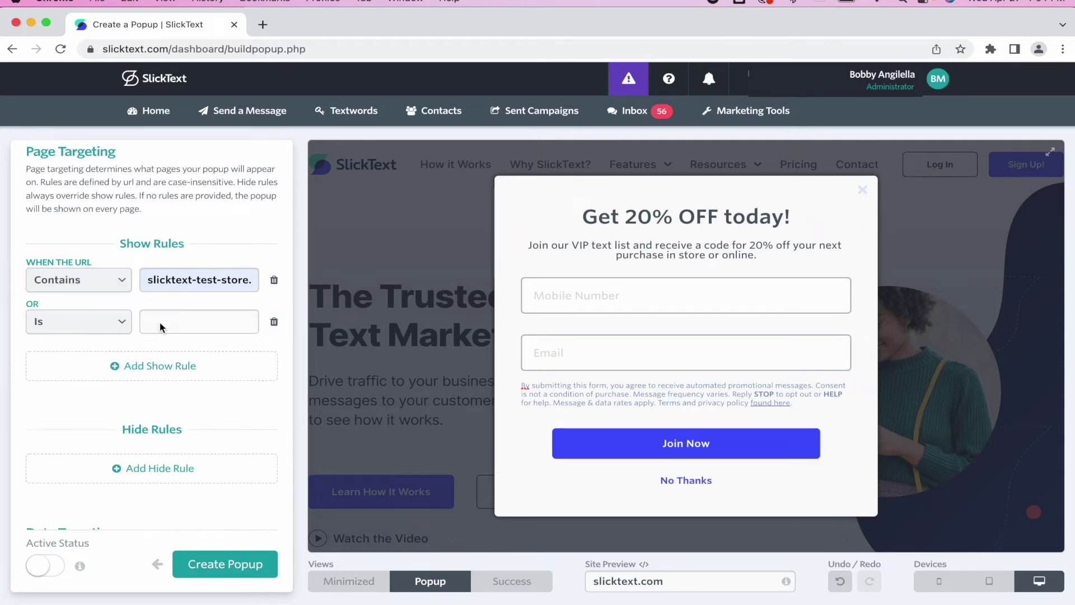
click(122, 322)
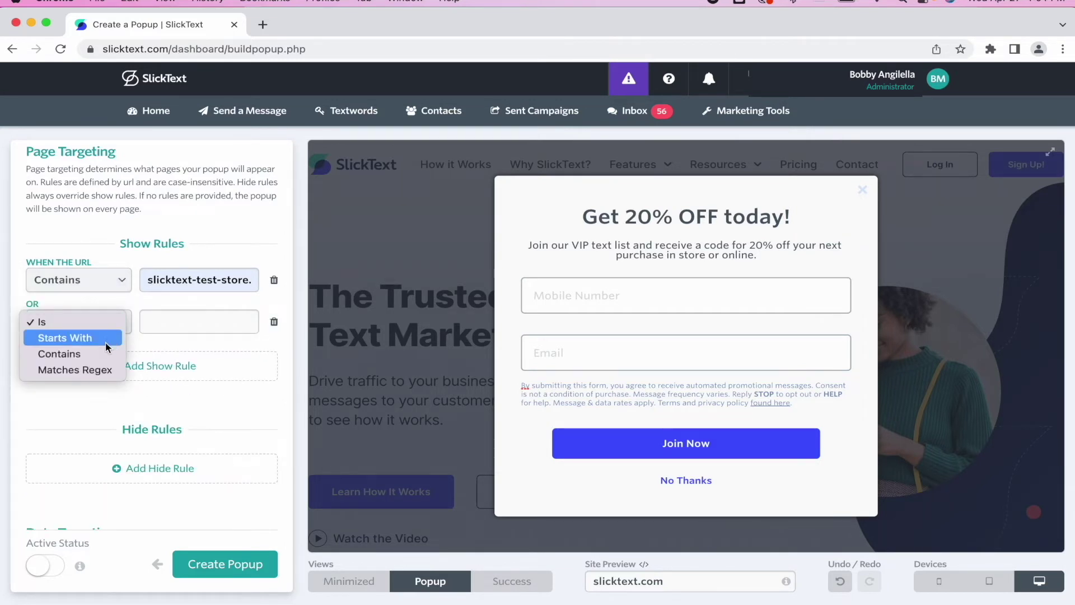
click(101, 357)
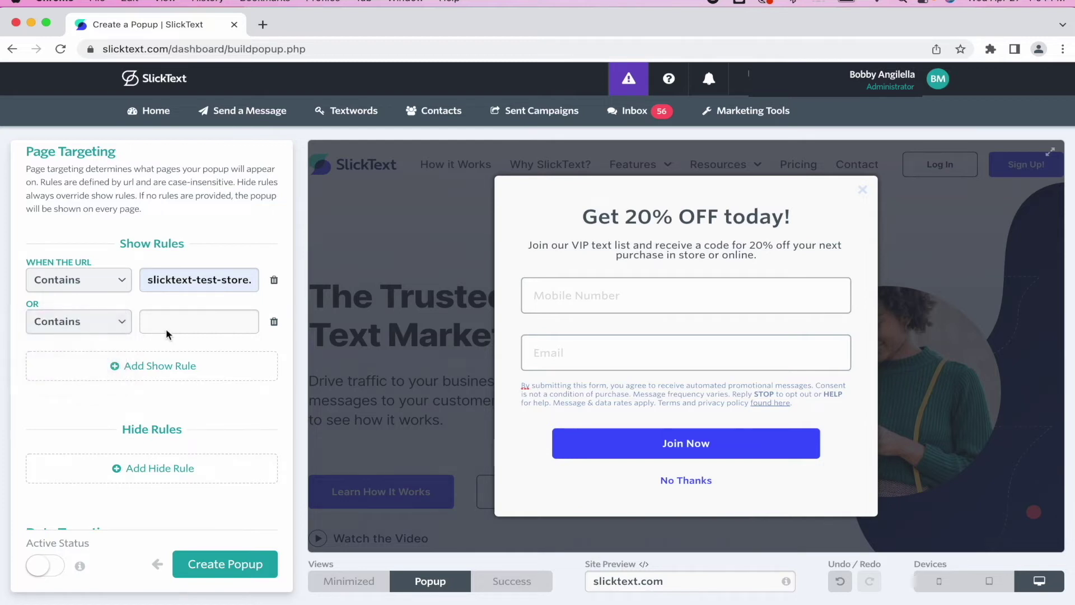
click(171, 324)
key(Down)
key(Down)
key(Return)
text(/product)
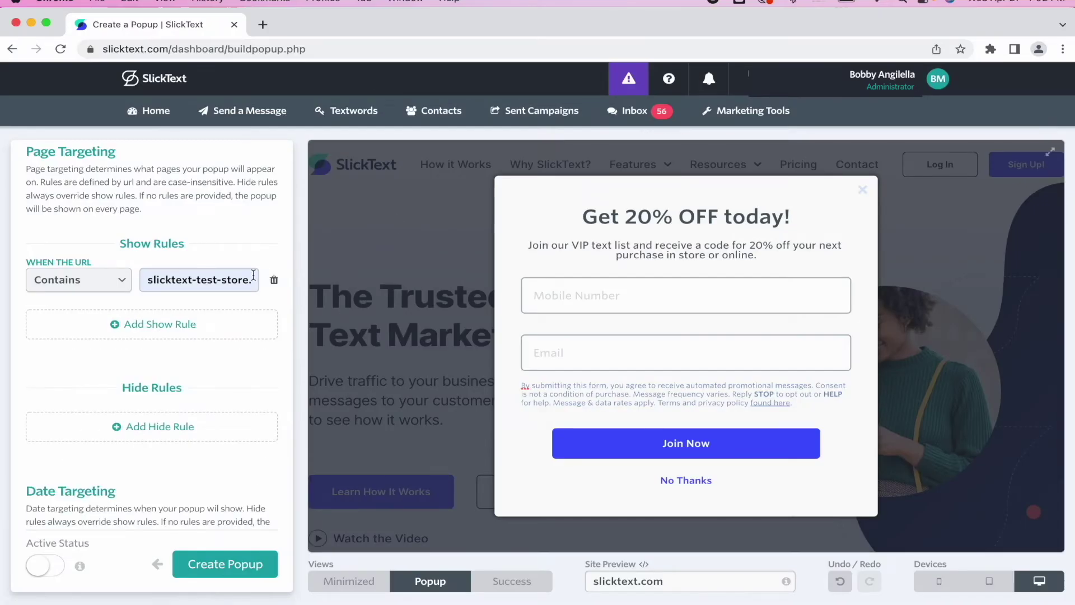
scroll(226, 348, down, 2)
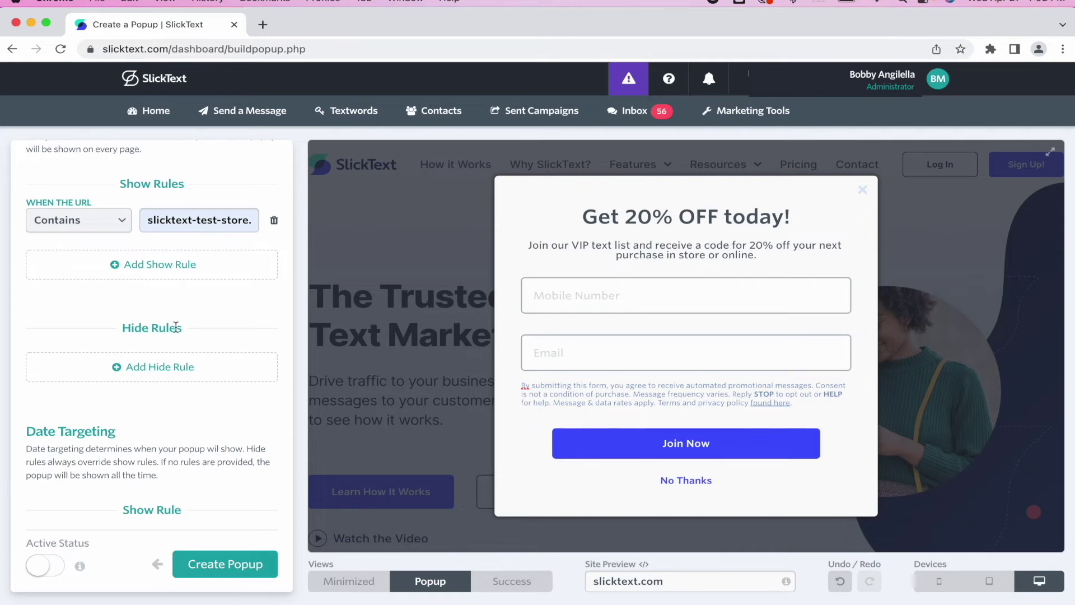
click(162, 368)
click(121, 373)
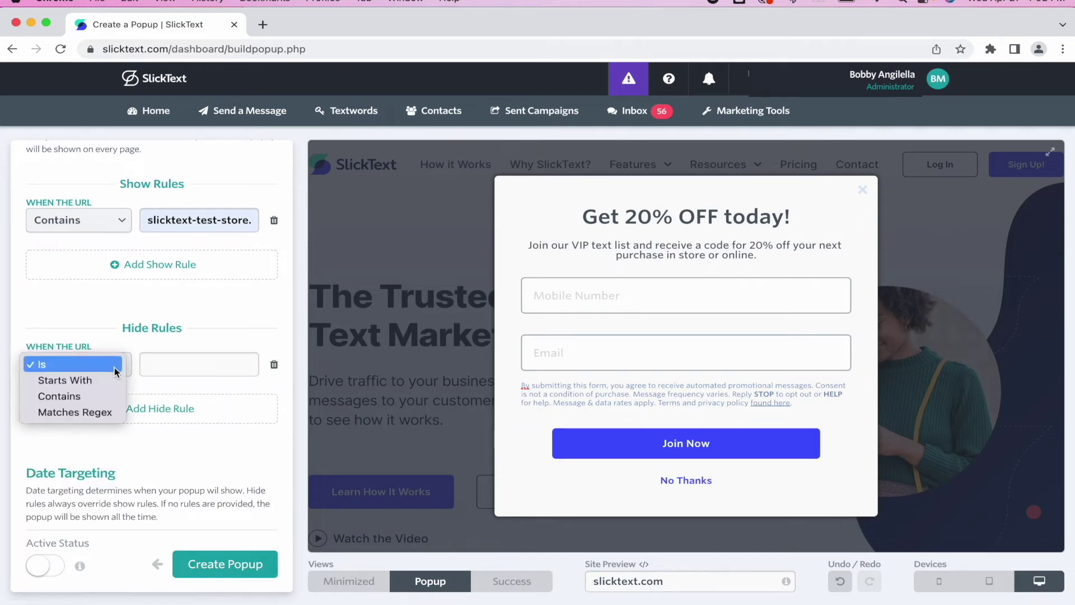
click(101, 399)
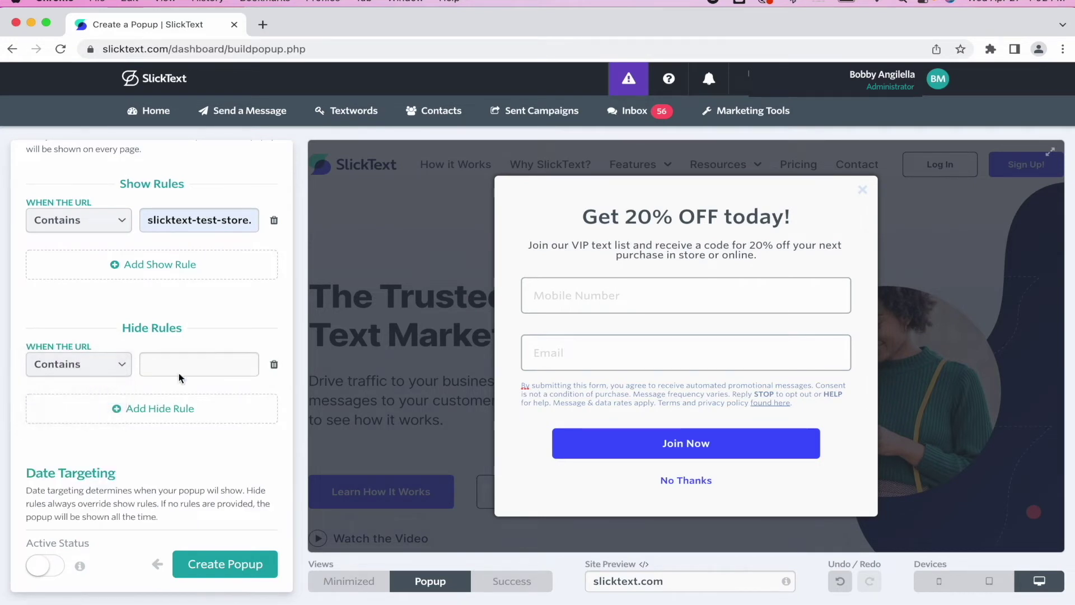
click(184, 369)
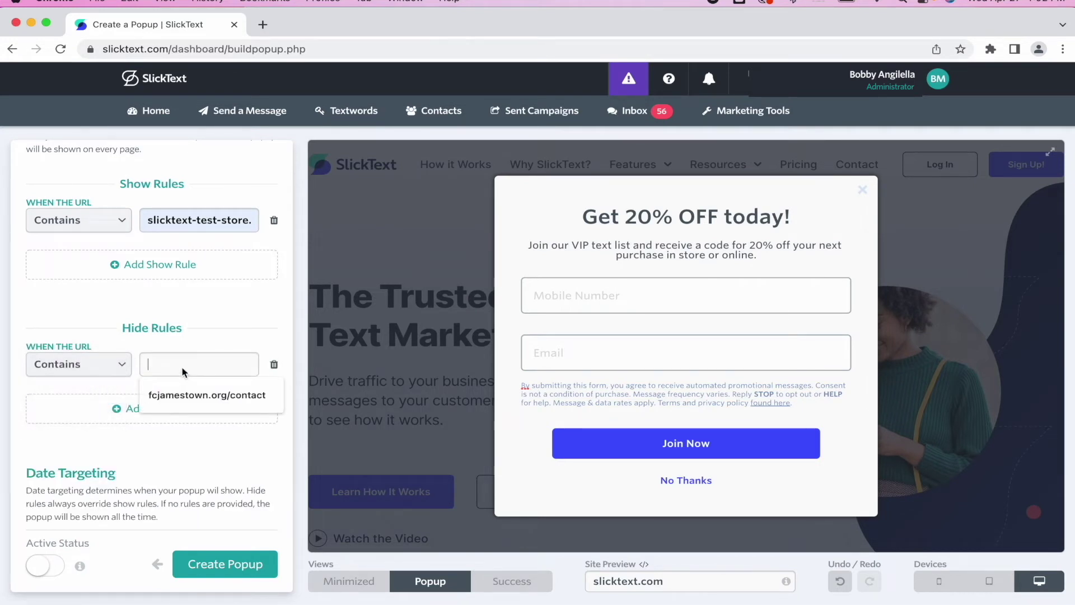
click(274, 365)
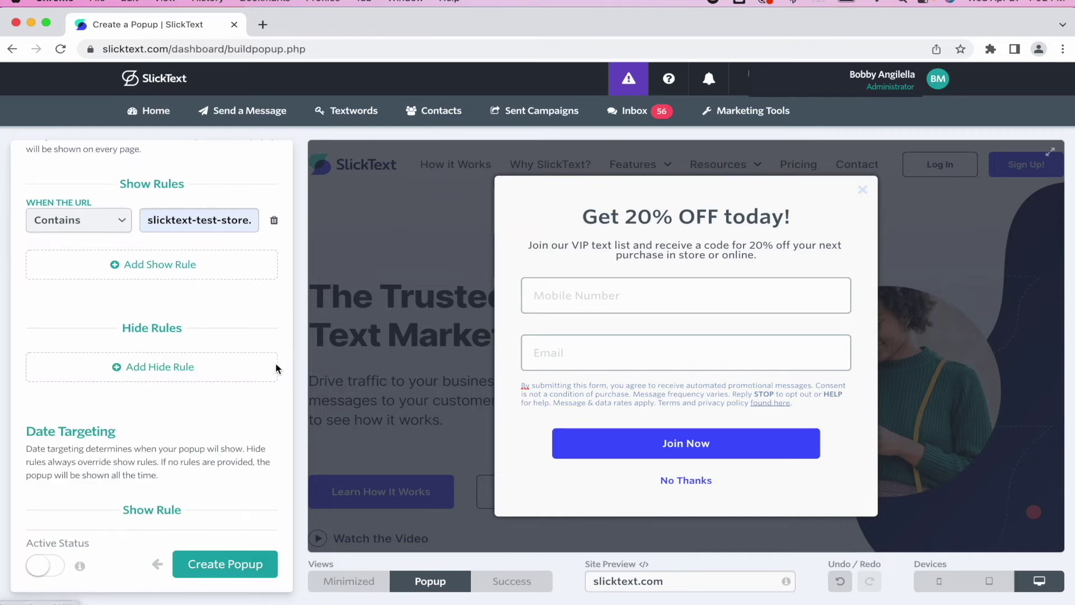
scroll(260, 315, down, 1)
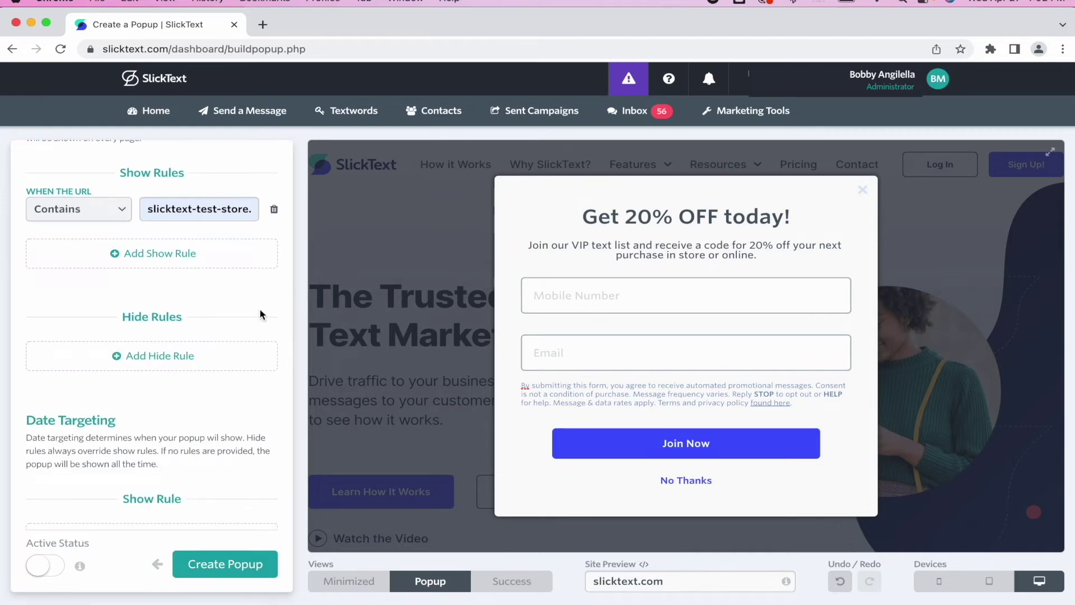
- Add a Date Targeting show rule starting 04/27/2022 at 12:00 PM EDT
scroll(243, 283, down, 10)
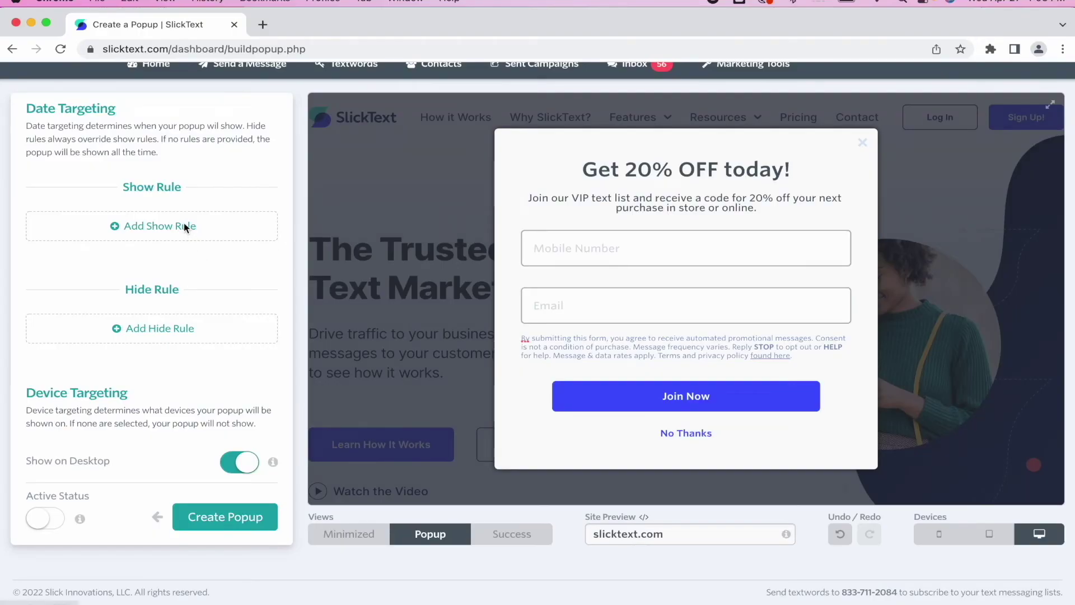
click(183, 225)
click(118, 224)
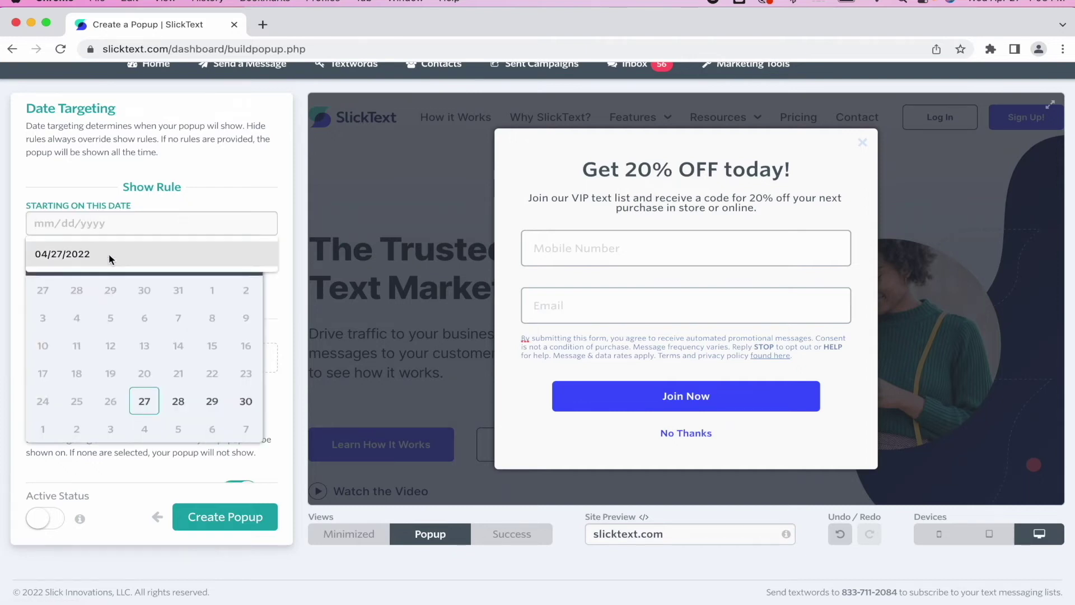
click(144, 401)
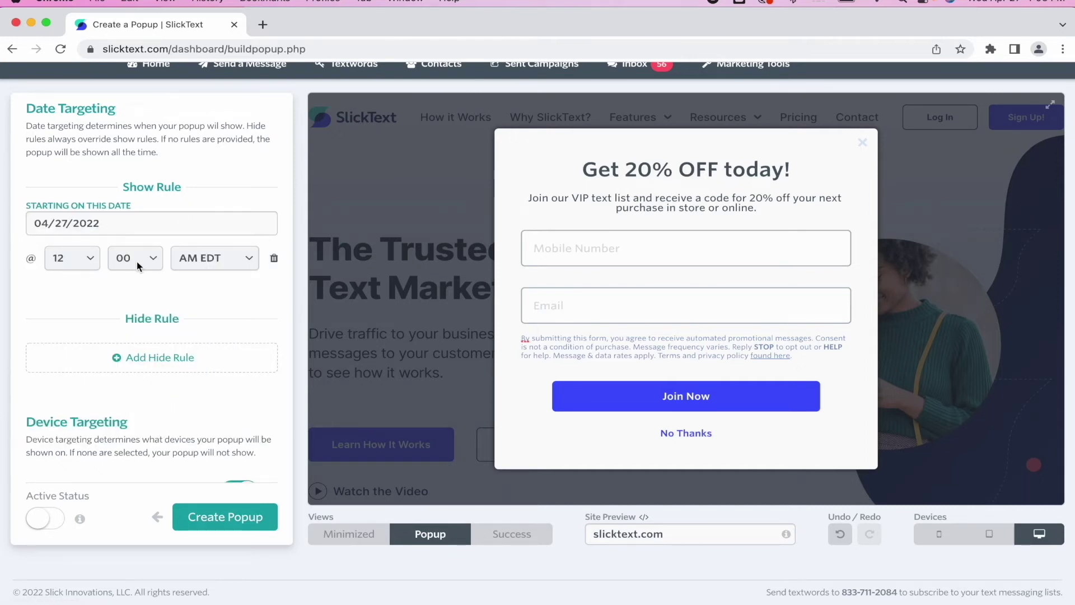
click(210, 259)
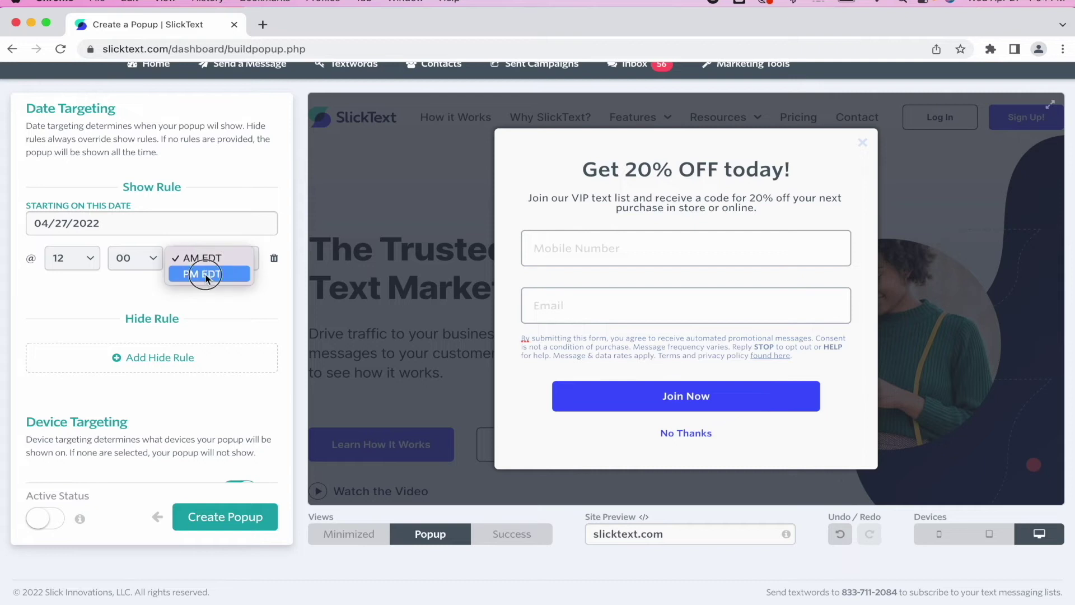
click(206, 275)
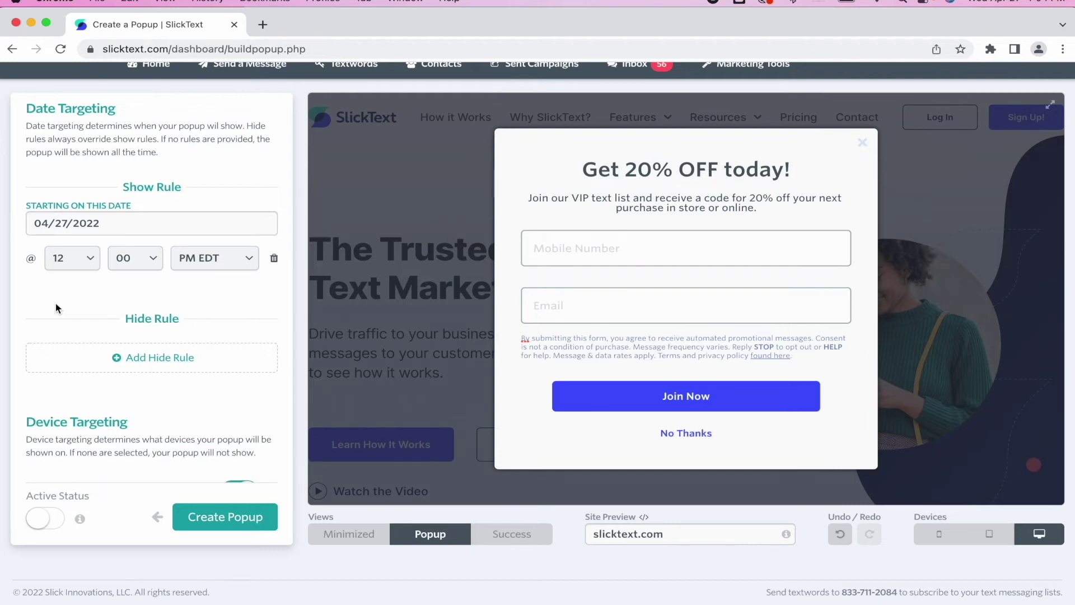
scroll(177, 281, down, 1)
scroll(177, 280, up, 3)
scroll(177, 280, down, 5)
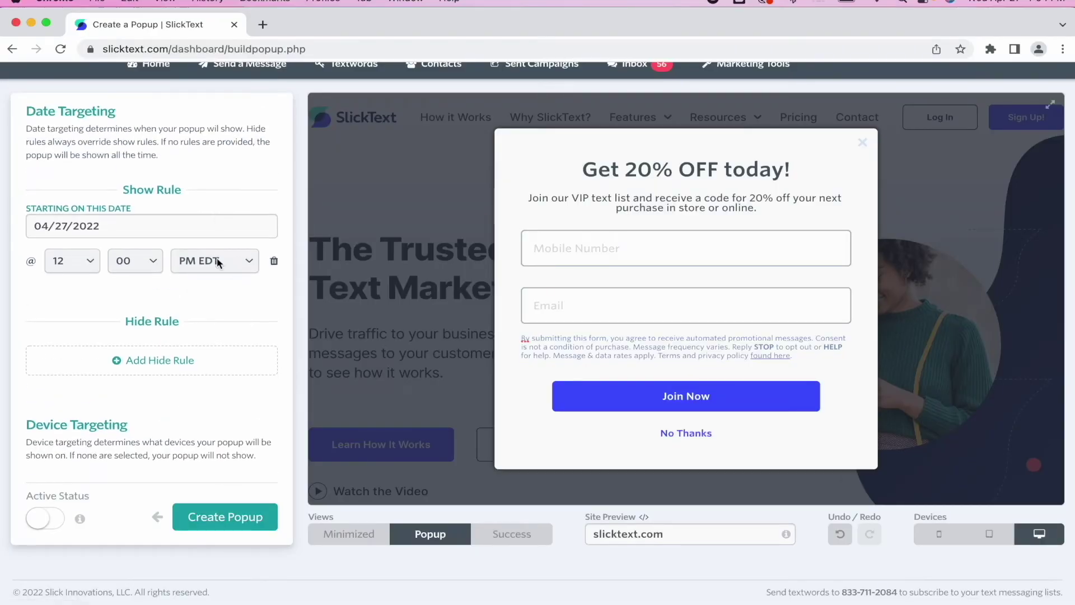
- Turn off Show on Tablet under Device Targeting
scroll(218, 263, down, 5)
scroll(219, 263, down, 1)
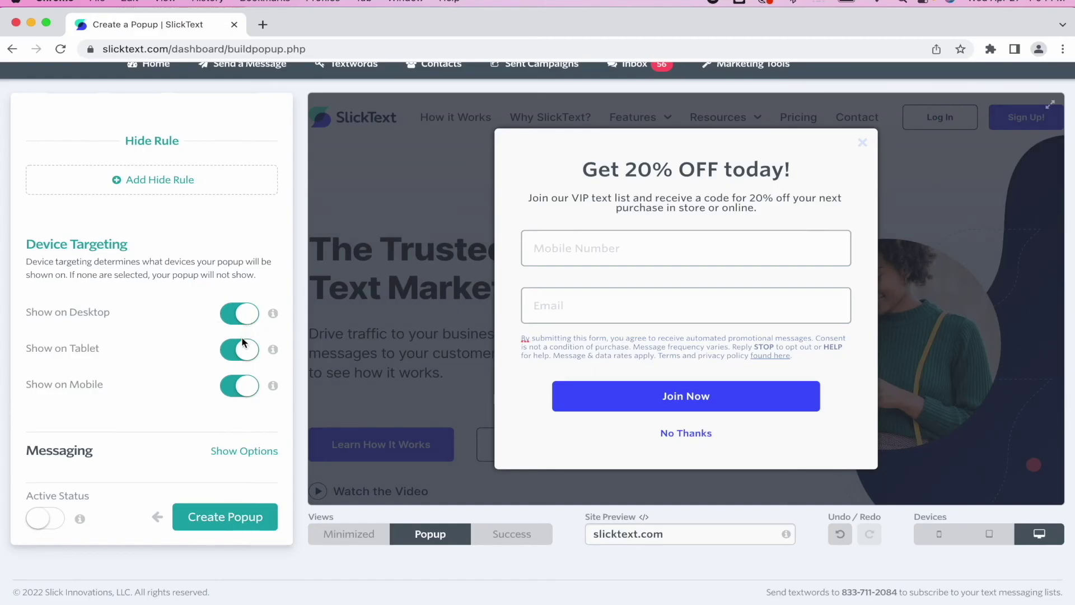
click(242, 349)
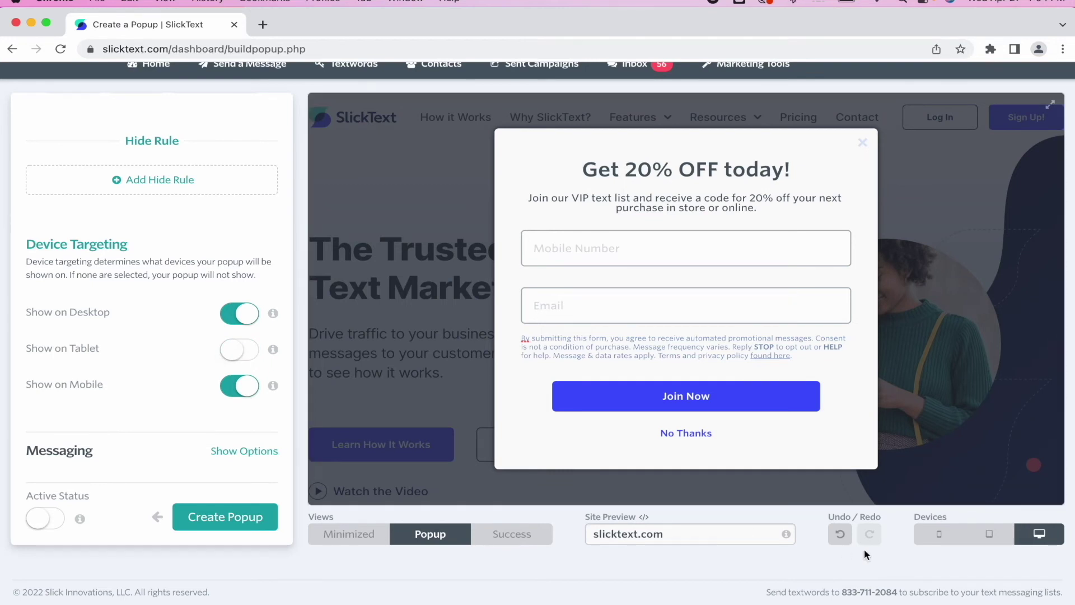
- Preview the popup at mobile, tablet, then desktop sizes
click(944, 535)
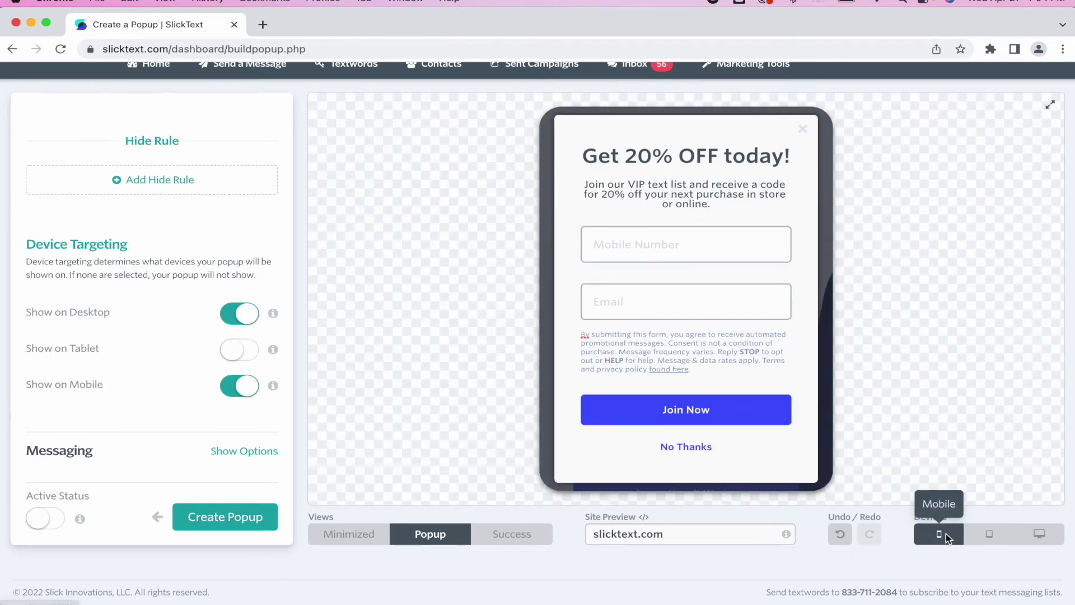
click(989, 536)
click(1033, 533)
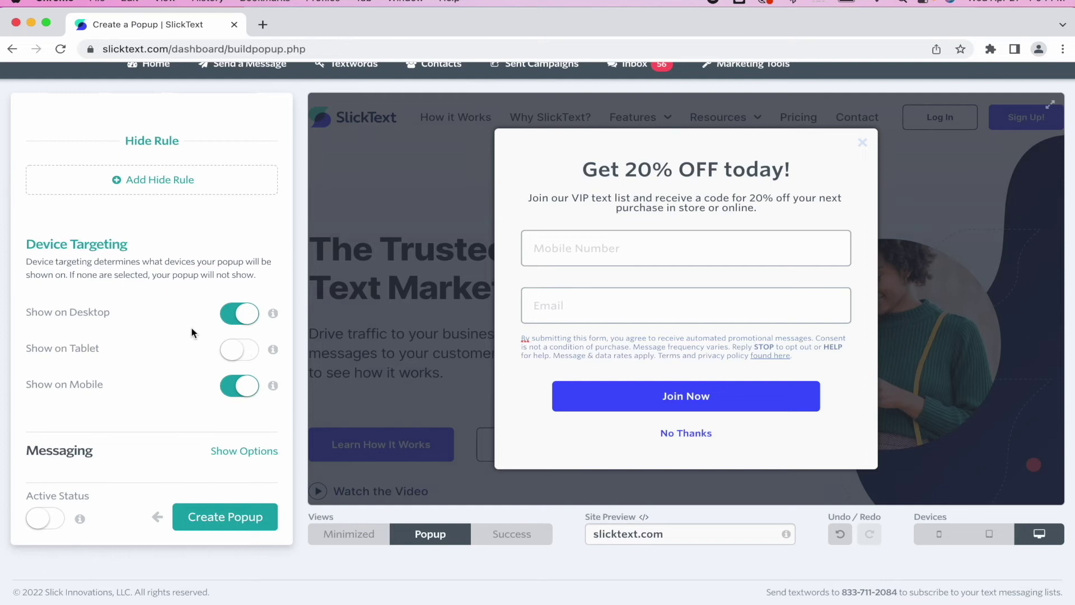
- Change the confirmation SMS to 'subscription to the SlickText Awesome Shoes Mobile club and get 20% off'
scroll(185, 373, up, 8)
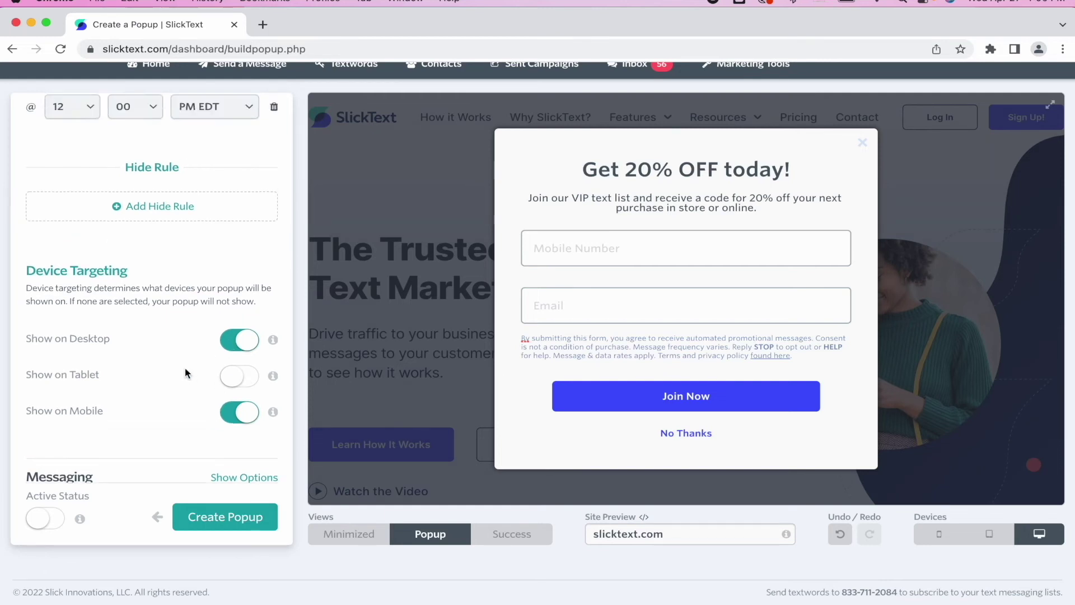
scroll(266, 388, up, 5)
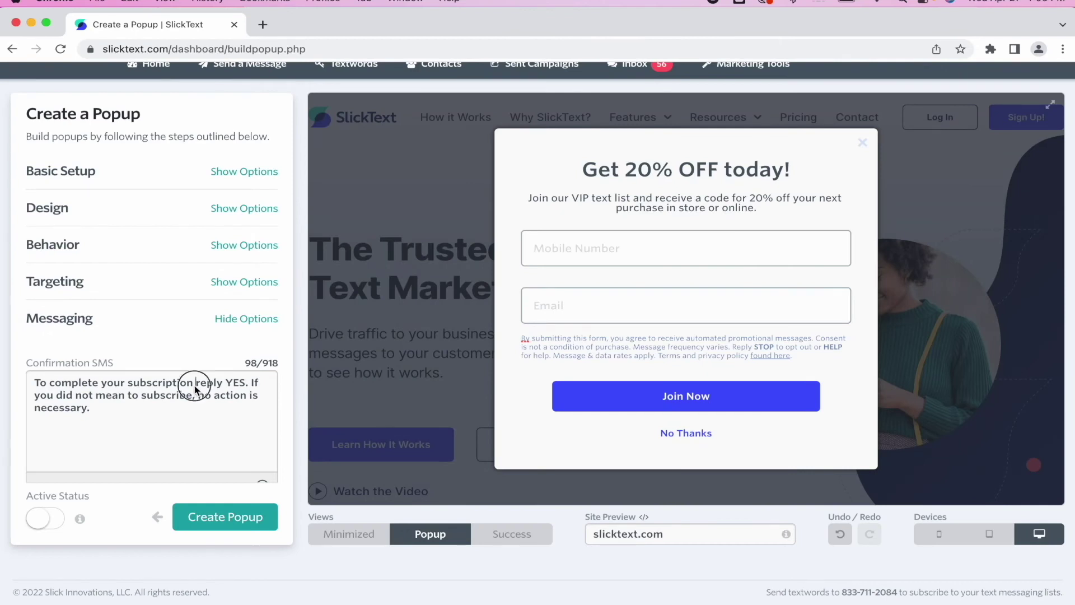
double_click(190, 387)
text(subscription to the SlickText Awesome )
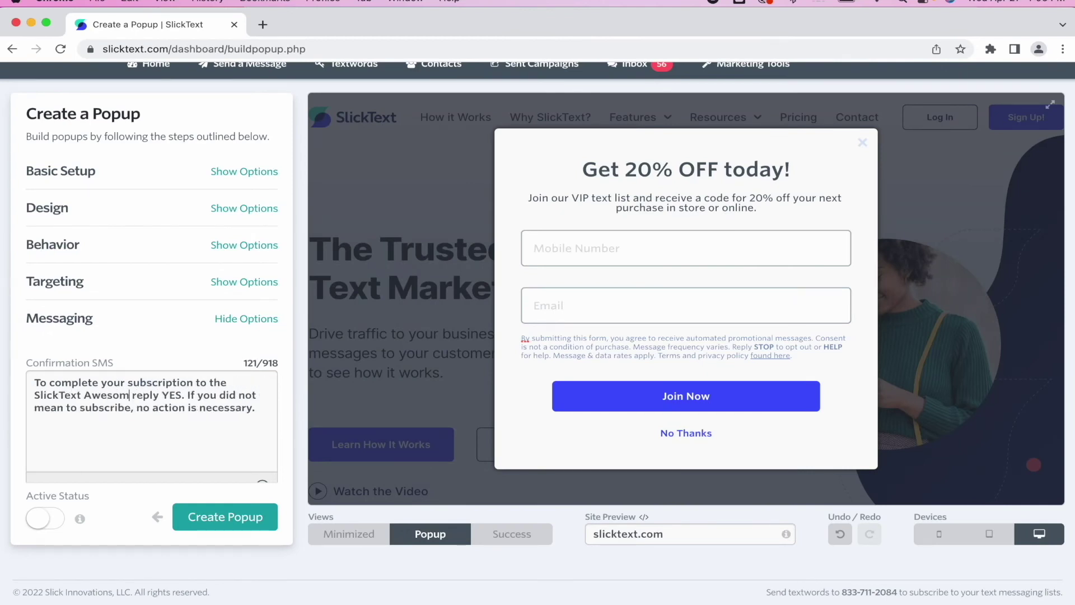
text(Shoes Mobile club and get 20% off)
scroll(251, 319, down, 1)
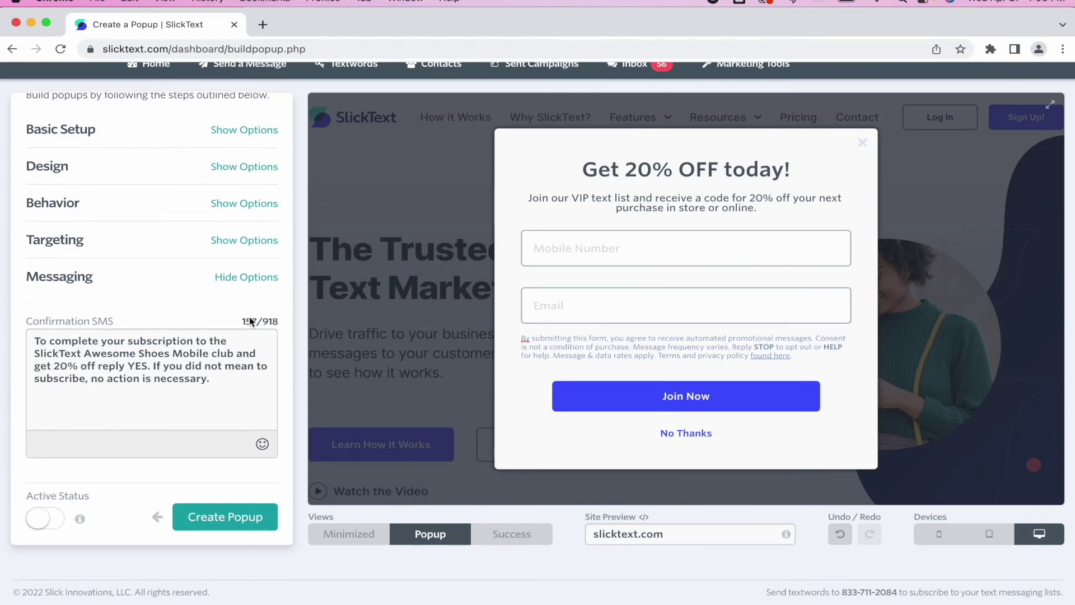
click(260, 277)
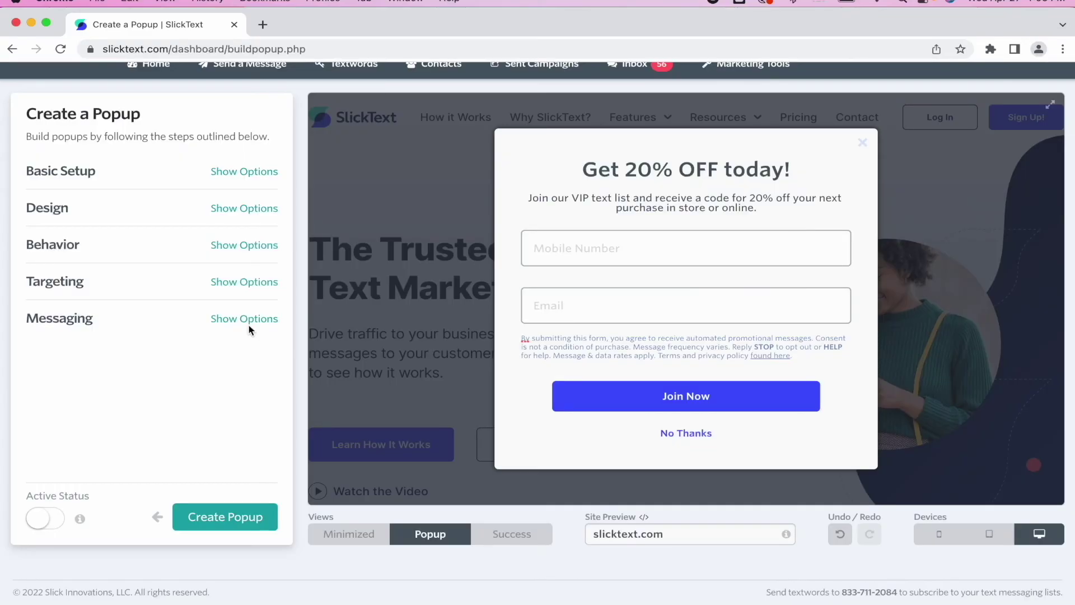
- Create the popup with the configured settings
click(242, 511)
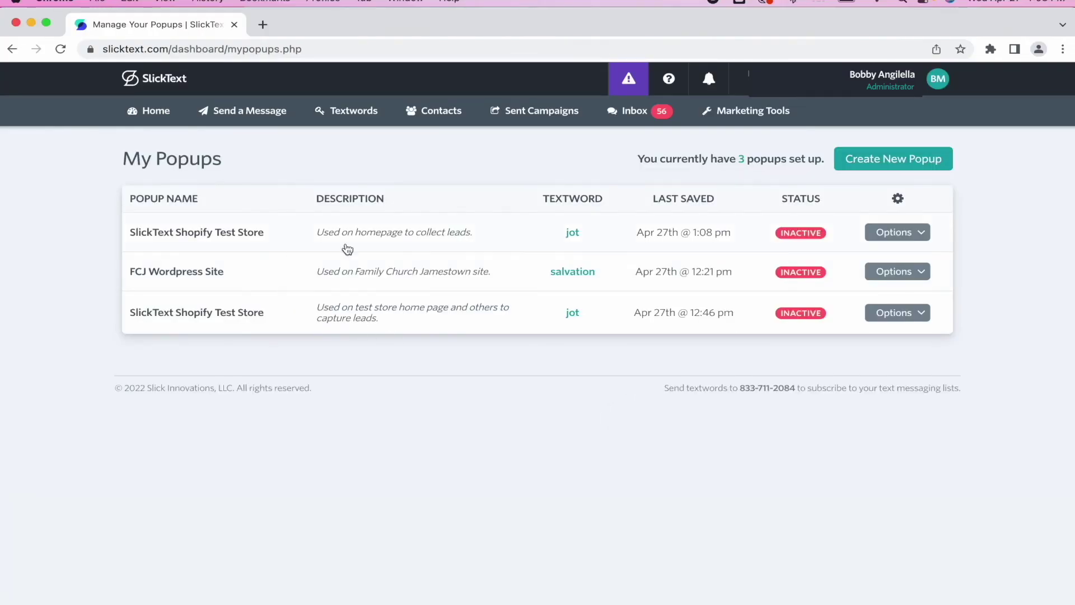
click(887, 232)
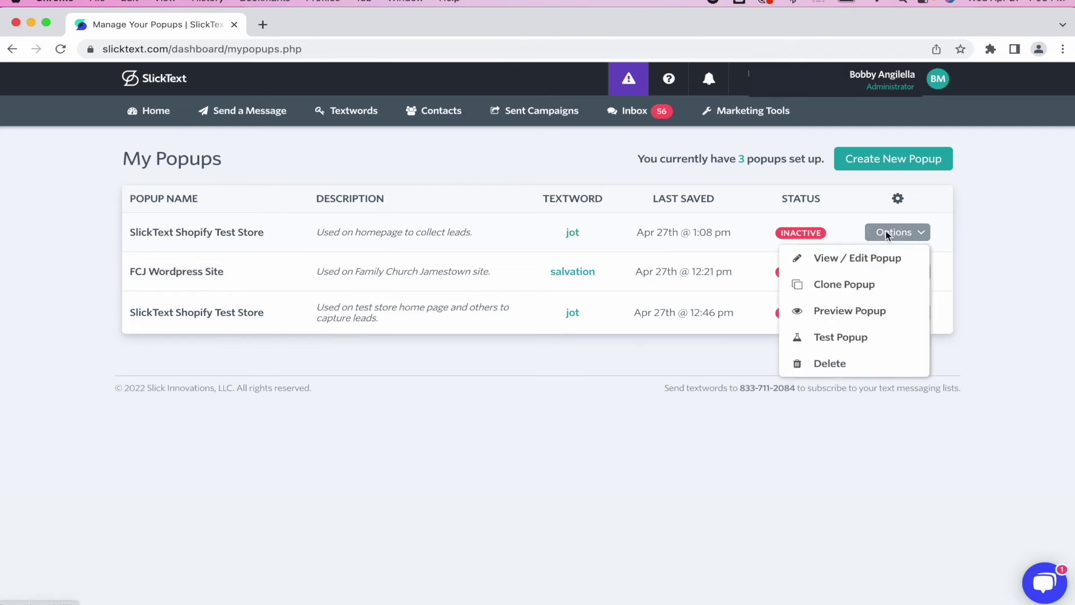
click(841, 309)
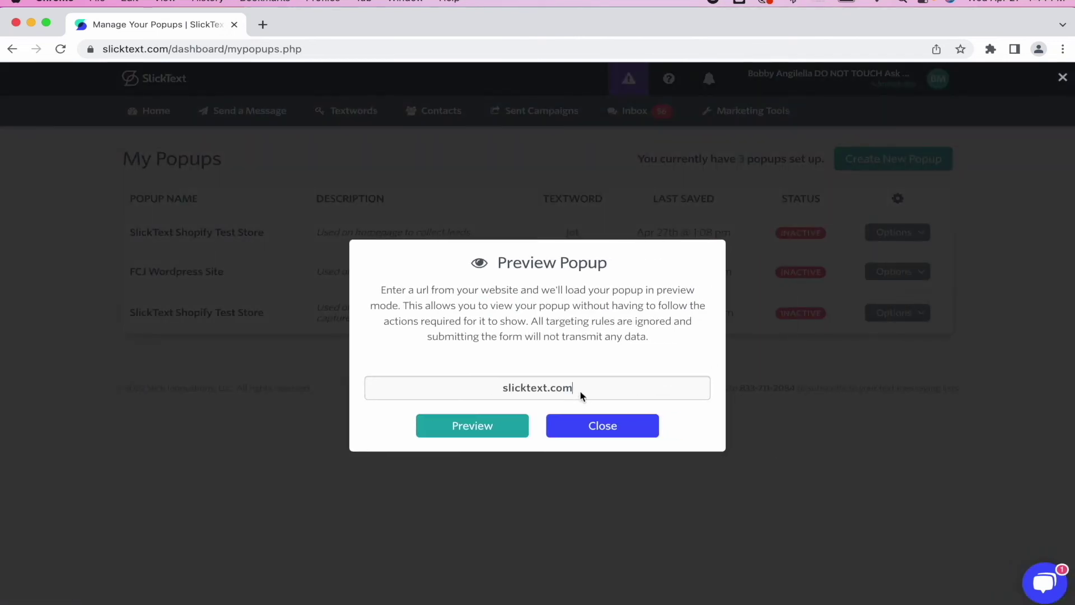
triple_click(581, 396)
text(slicktext-test-store.myshopify.com)
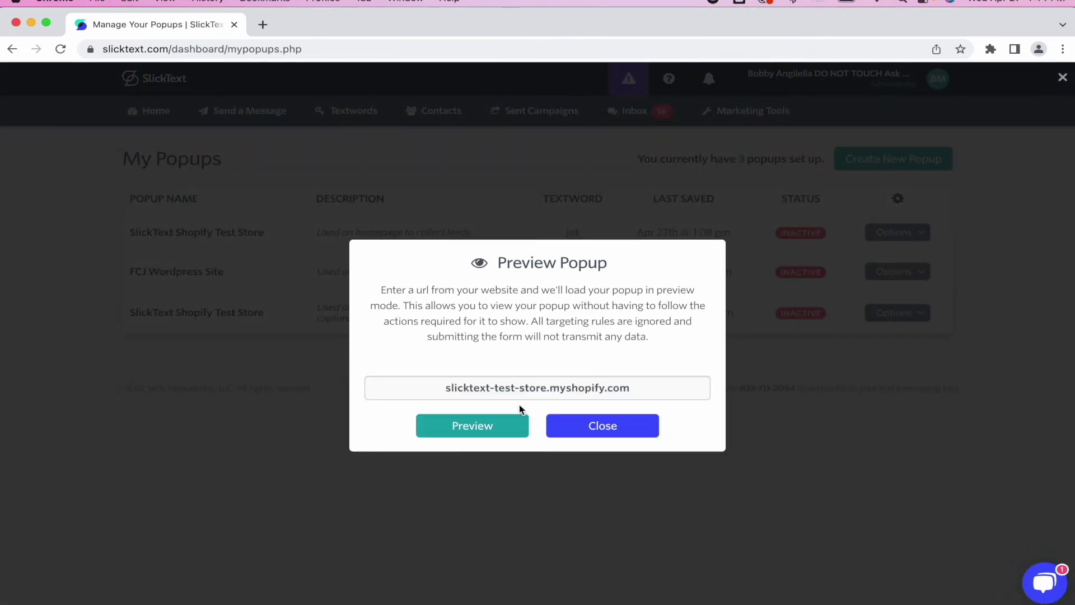
click(512, 430)
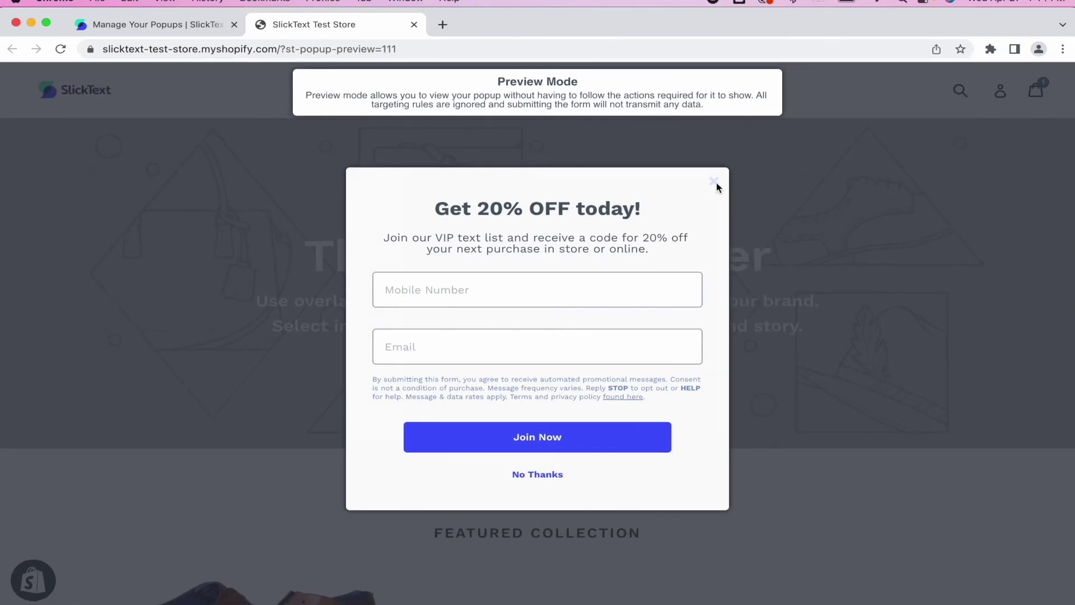
click(713, 182)
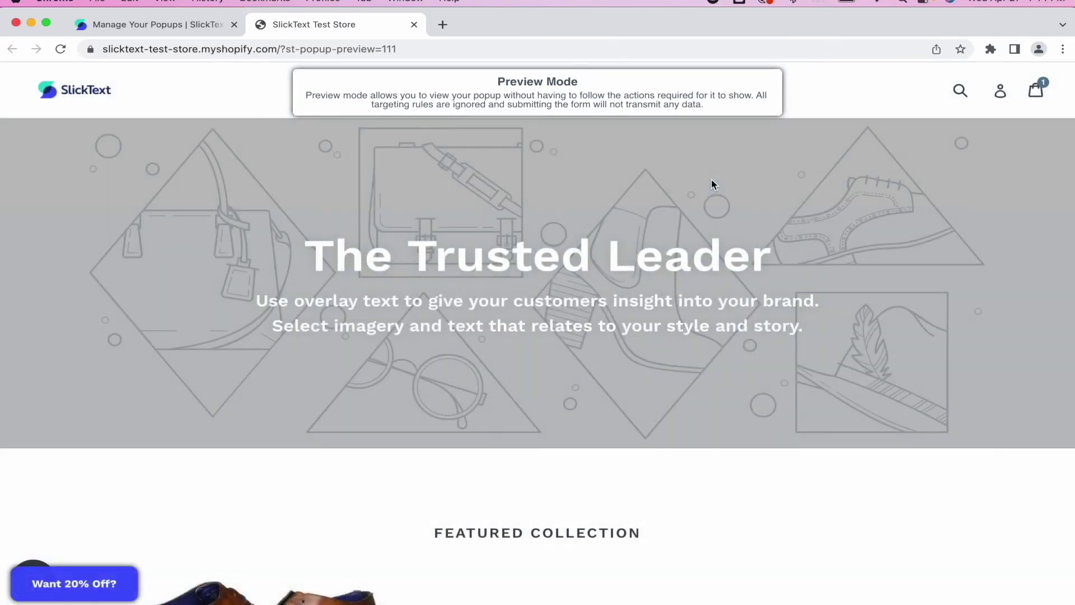
click(125, 577)
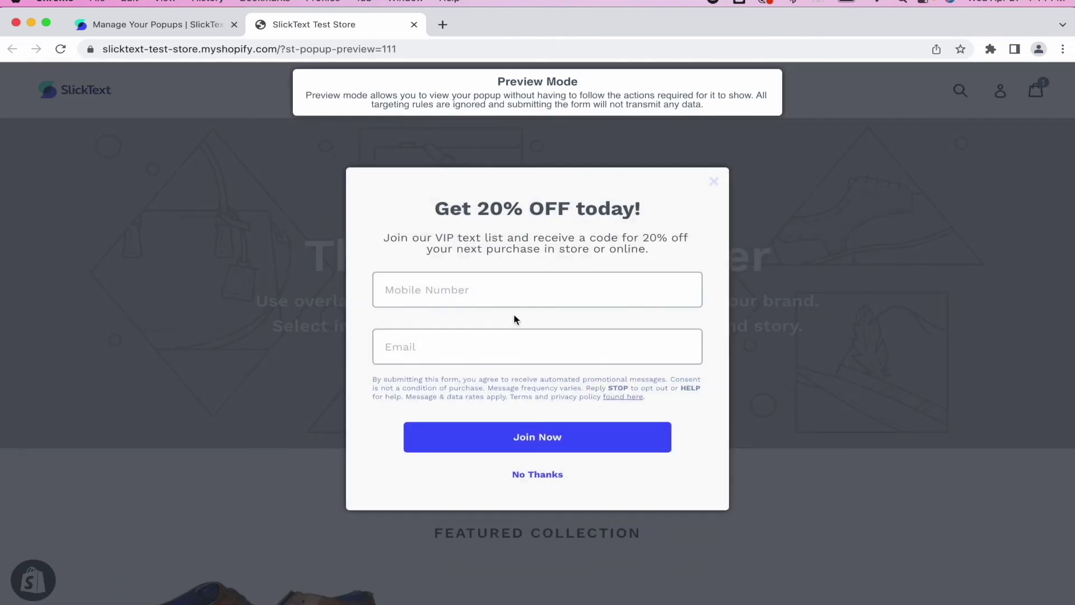
click(539, 475)
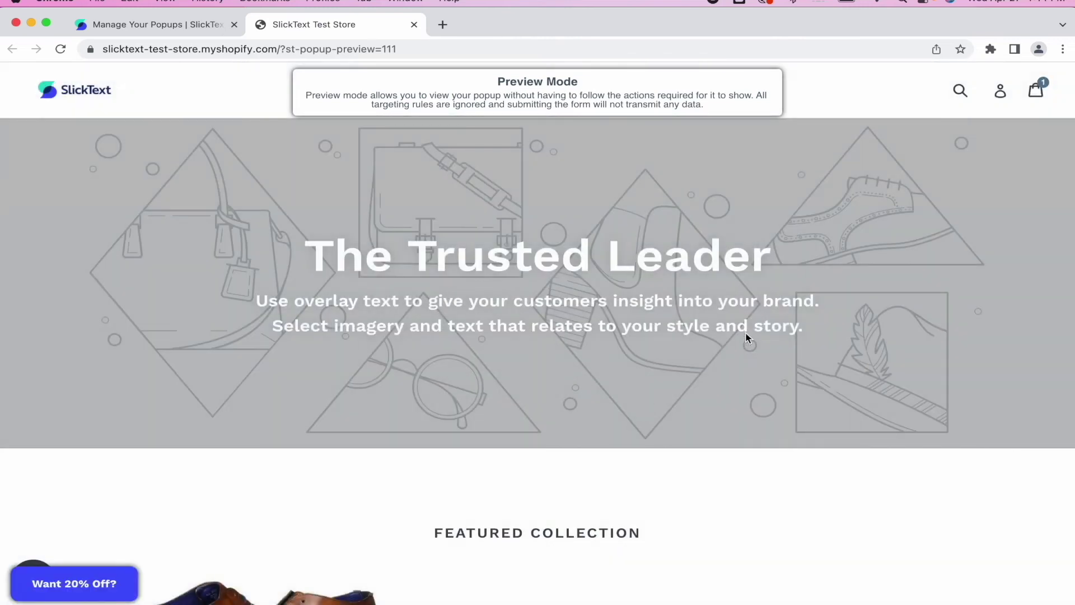
click(124, 577)
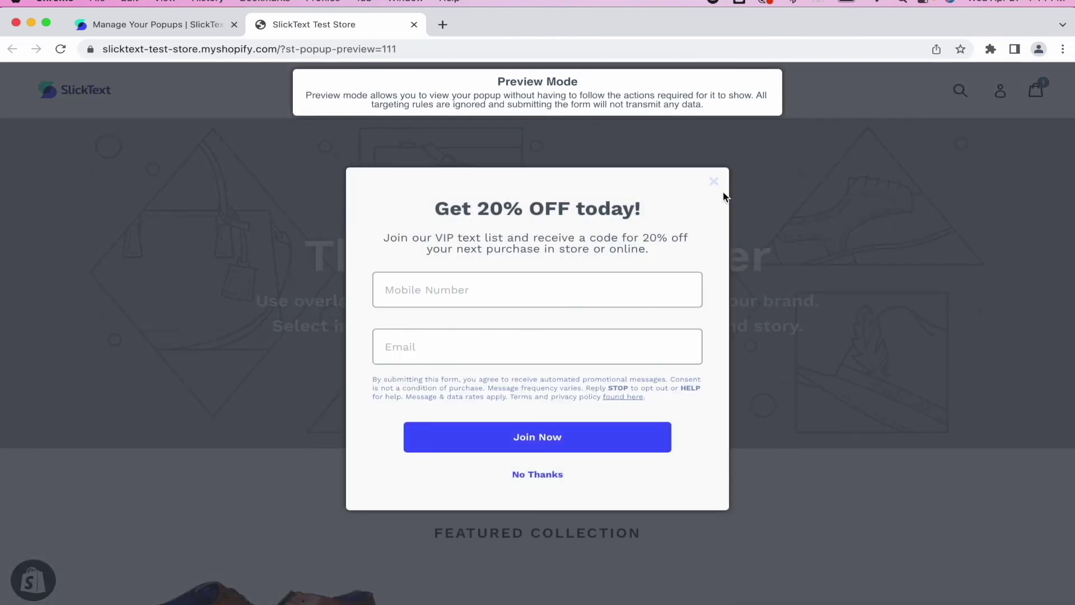
click(718, 181)
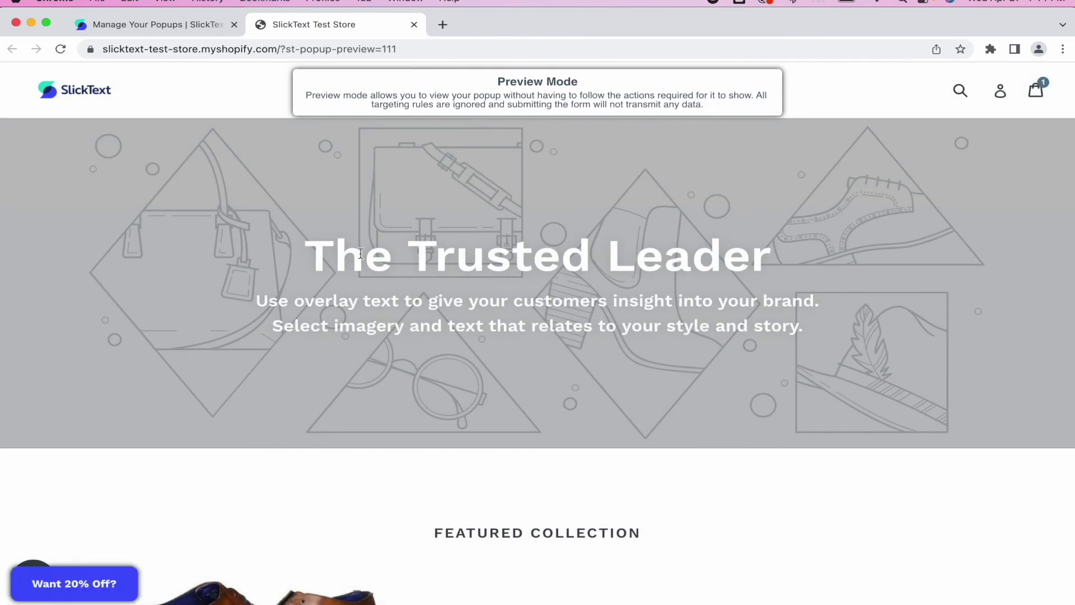
click(414, 25)
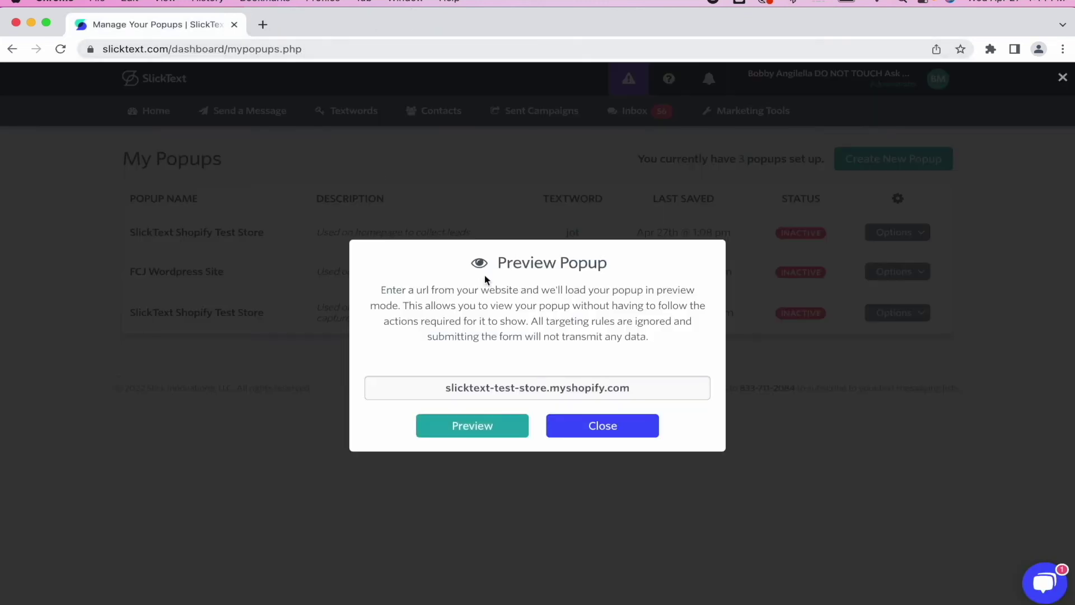
- Close the preview, then open and dismiss the homepage popup's test dialog
click(596, 426)
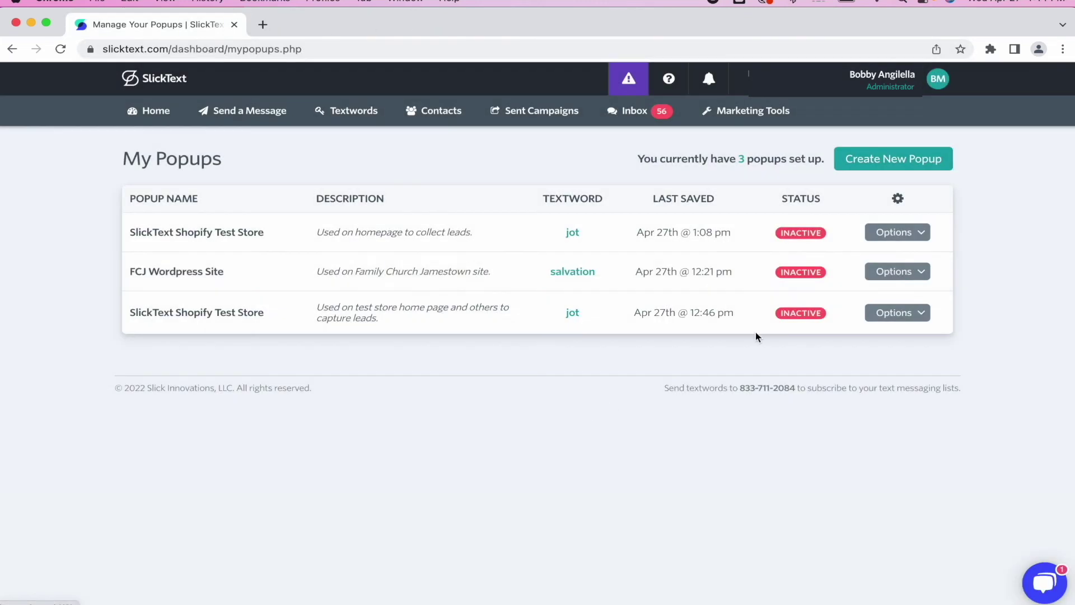
click(912, 234)
click(846, 337)
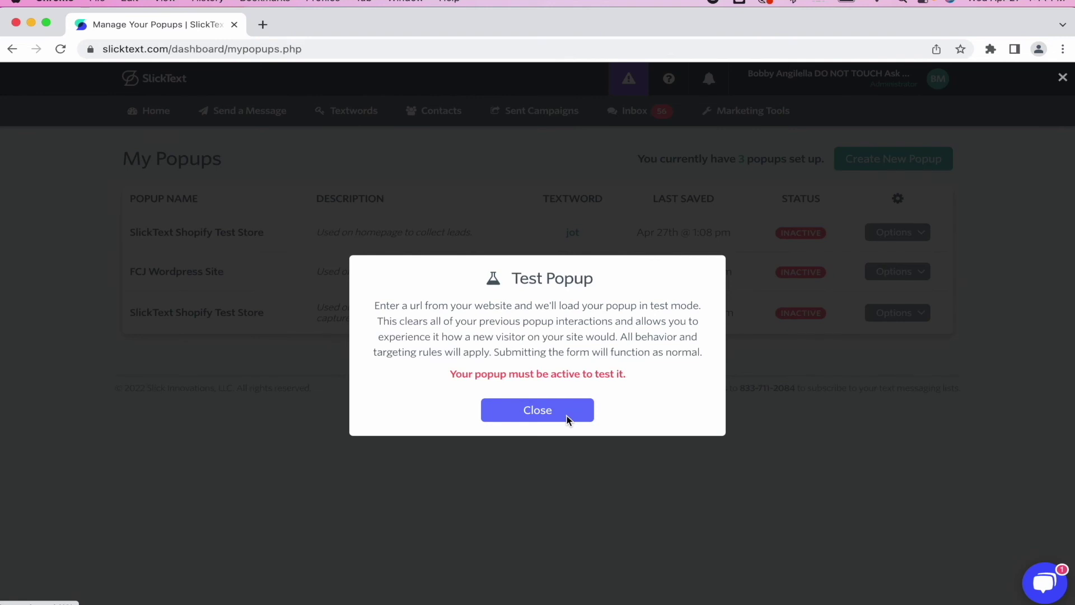
click(568, 420)
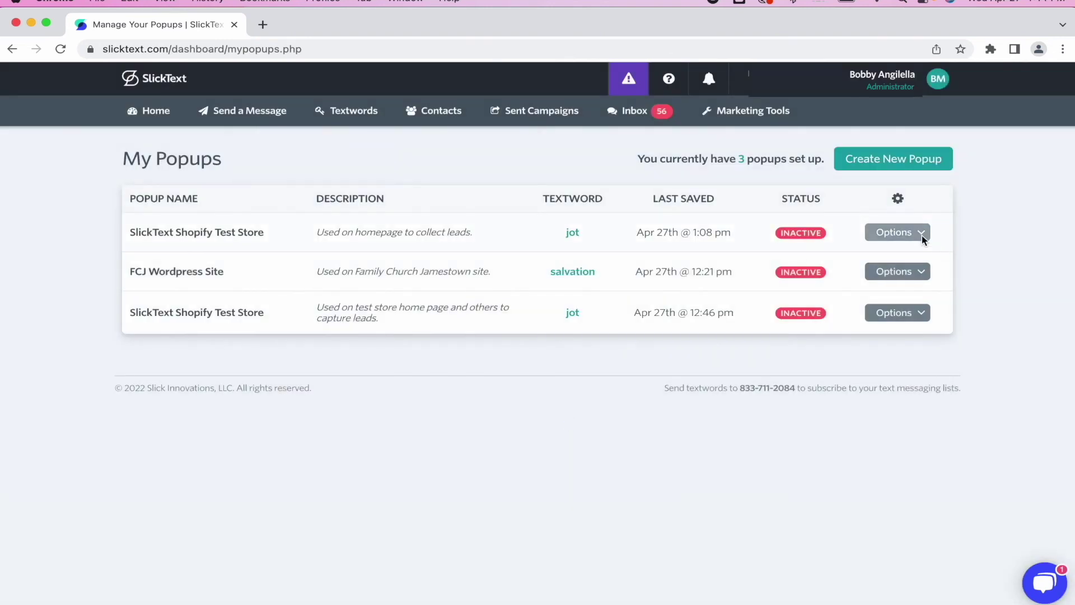
- Turn the homepage popup's Active Status on, save it, and return to My Popups
click(918, 233)
click(887, 256)
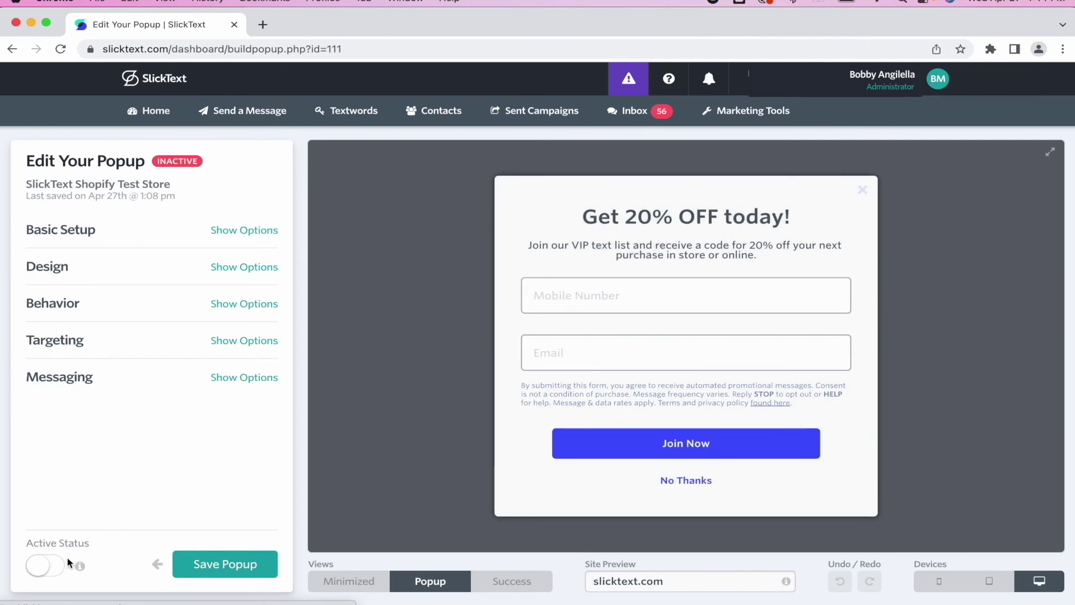
click(56, 565)
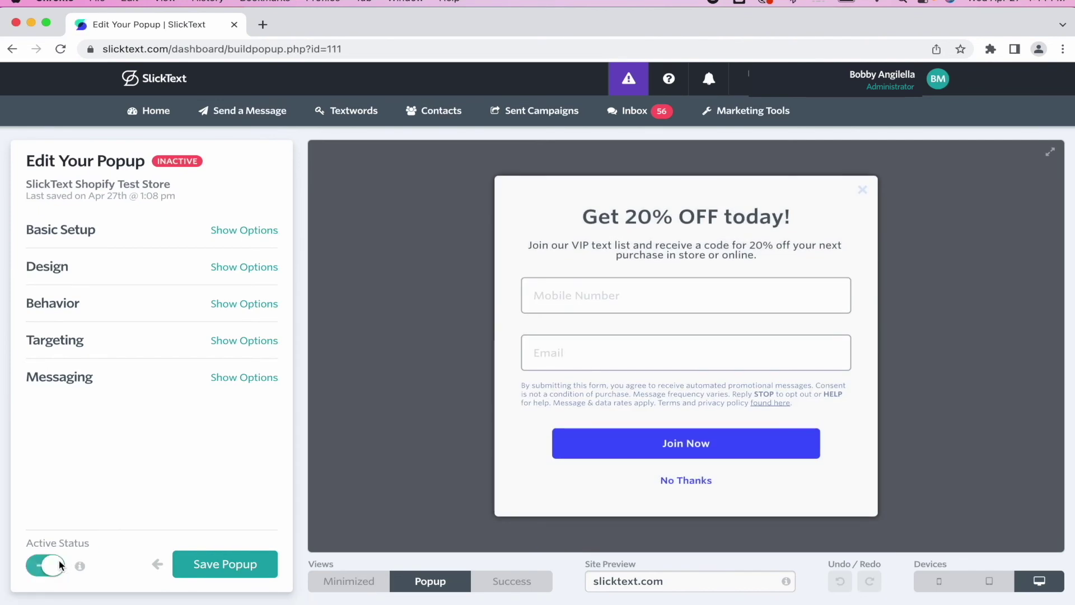
click(197, 565)
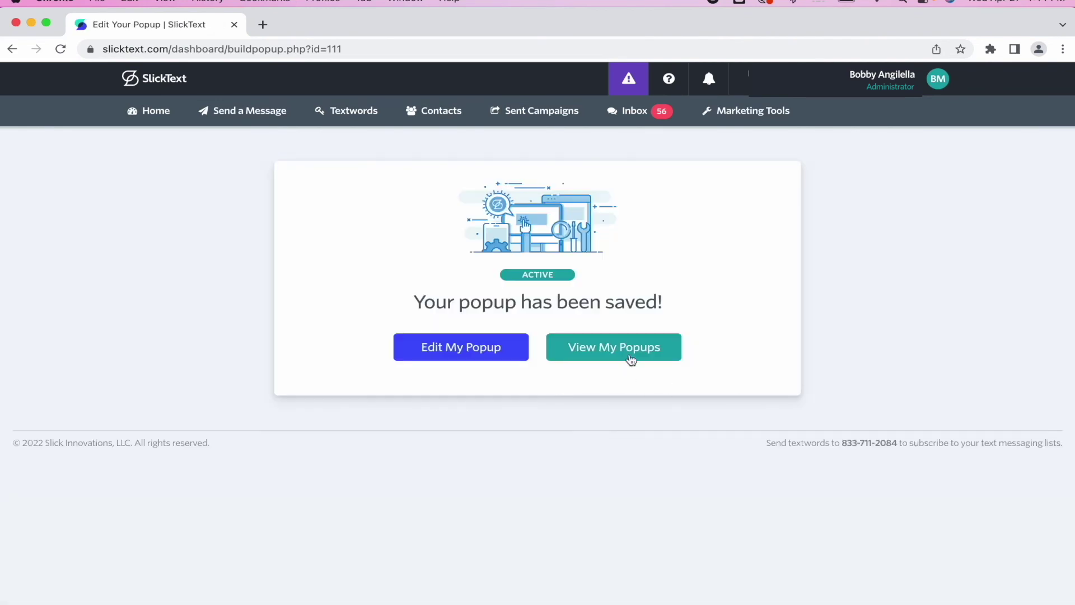
click(629, 350)
- Launch a live popup test on the Shopify test store address
click(879, 233)
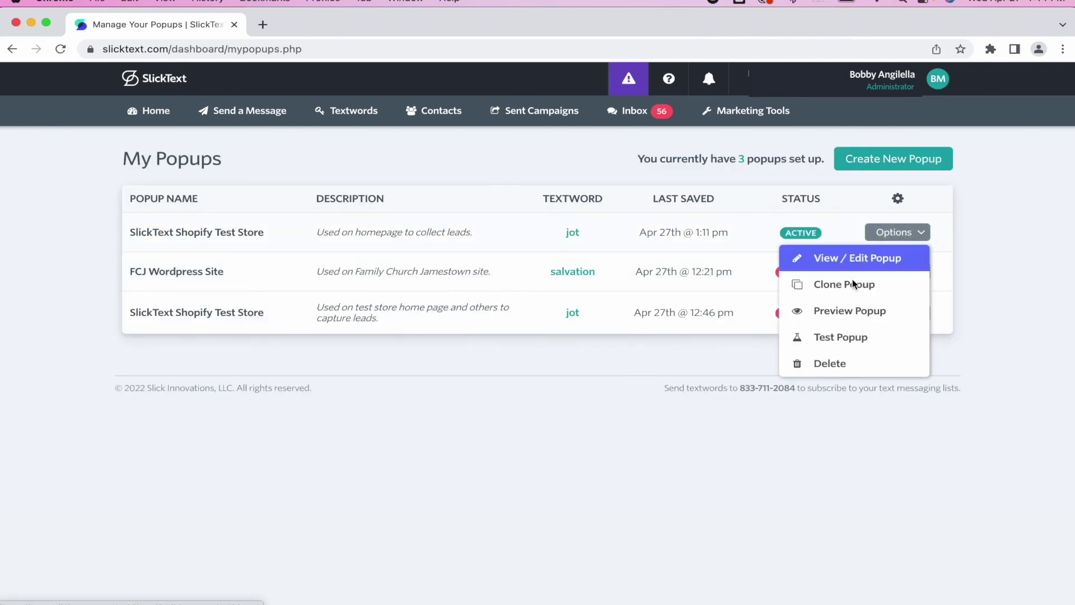
click(833, 337)
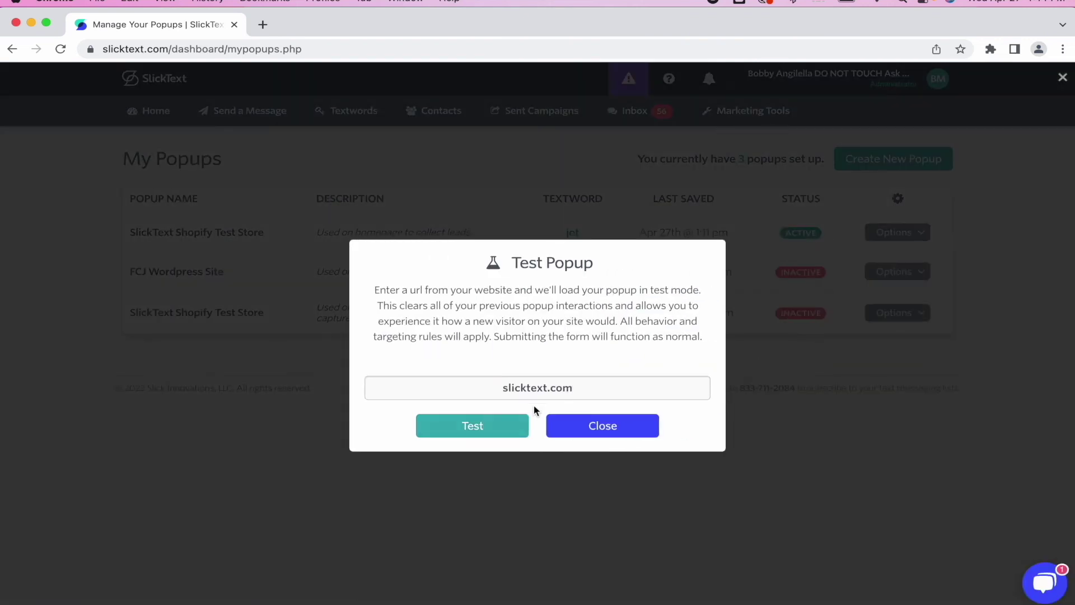
double_click(542, 392)
text(slicktext-test-store.myshopify.com)
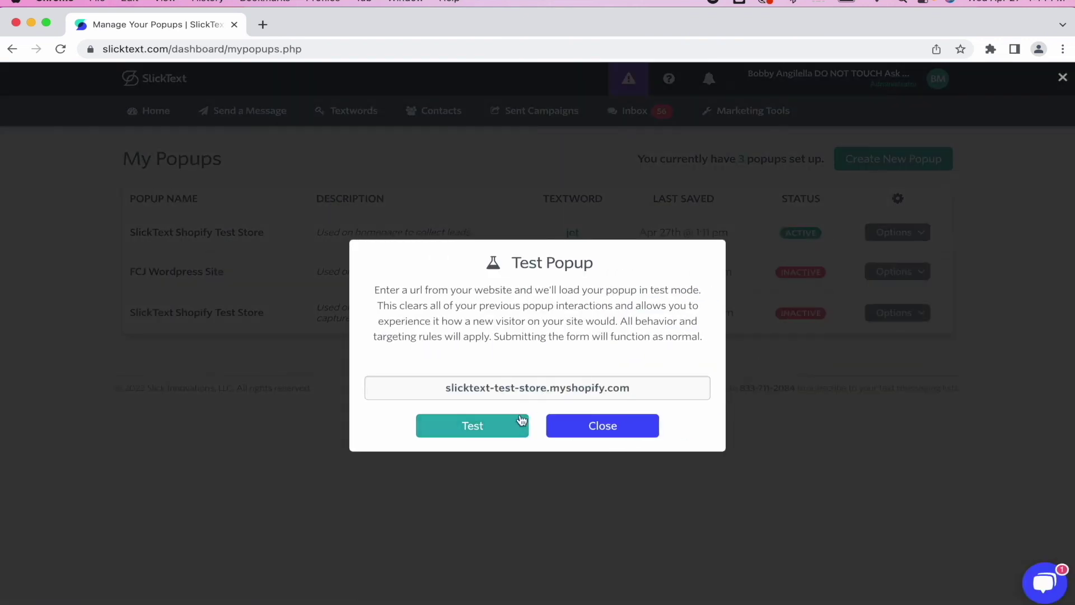
click(512, 427)
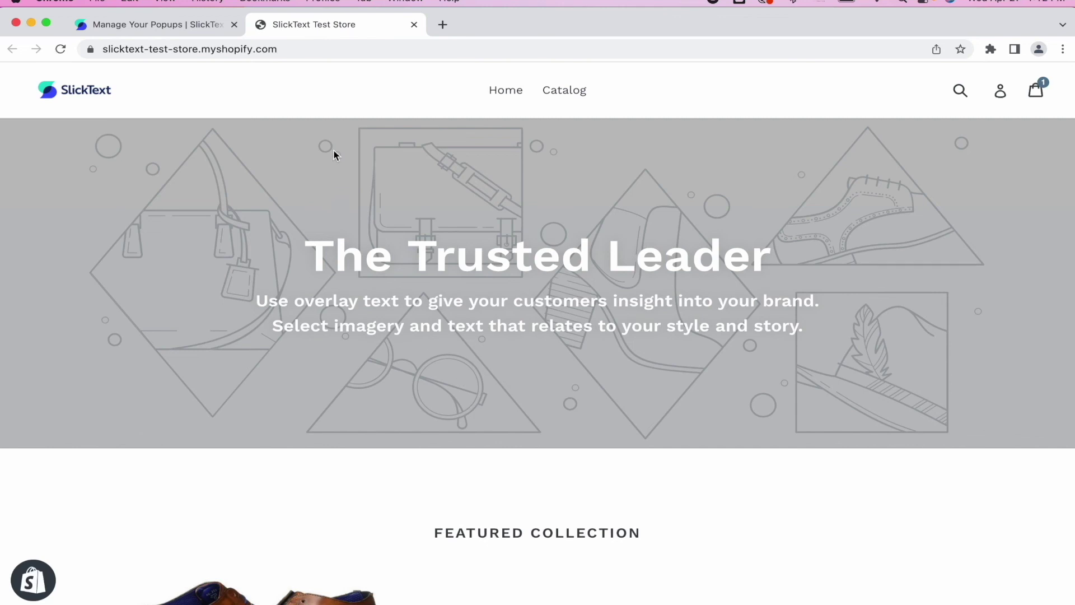
- Dismiss the discount popup, reopen the signup popup from the teaser, enter a mobile number and join
scroll(285, 157, down, 4)
scroll(285, 158, down, 5)
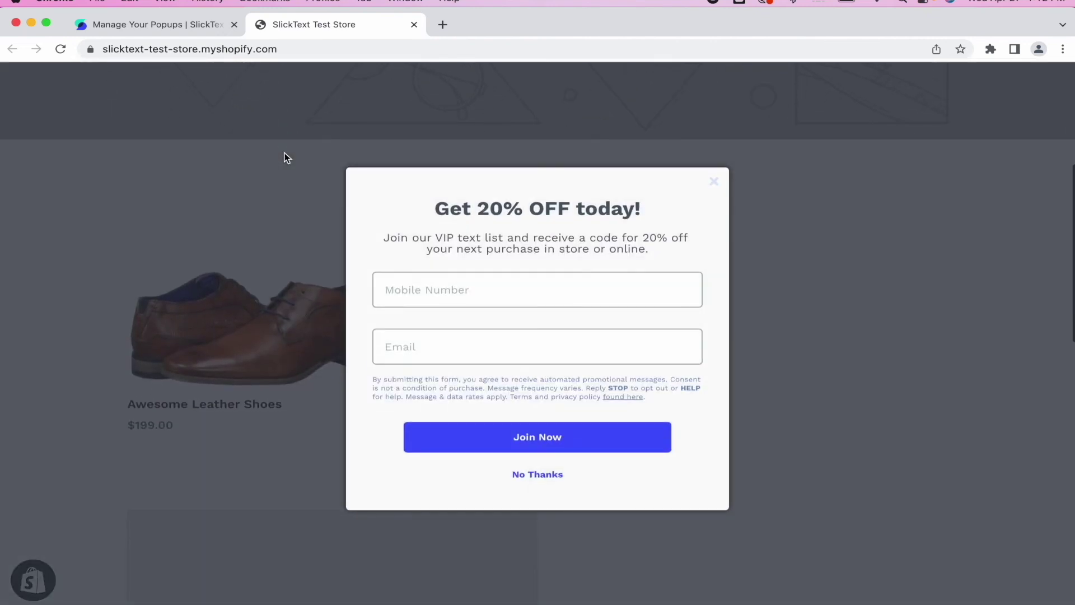
click(715, 180)
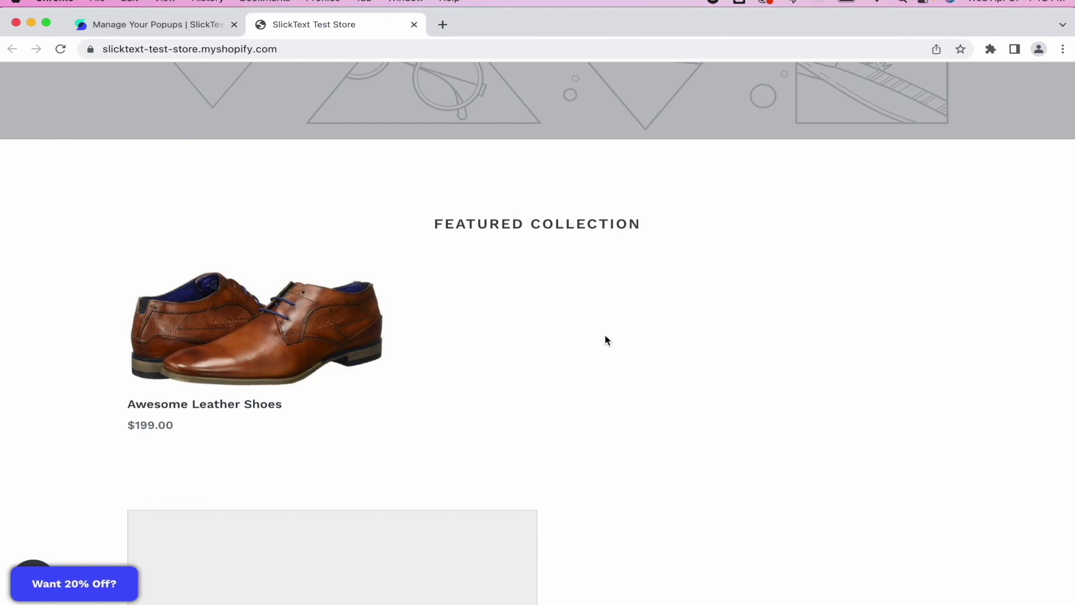
scroll(604, 334, up, 5)
scroll(604, 335, down, 4)
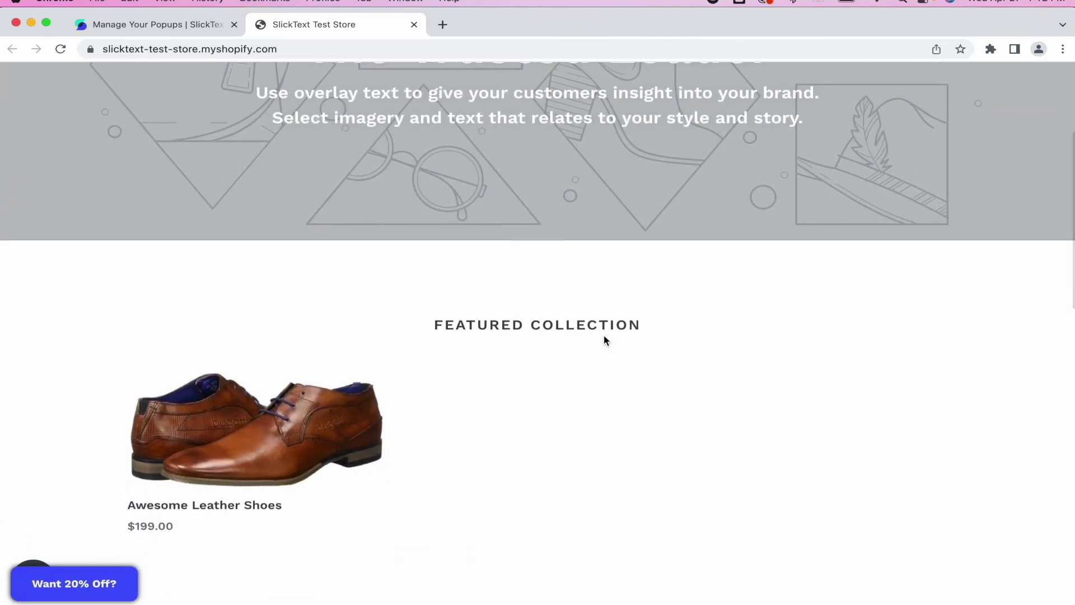
click(114, 586)
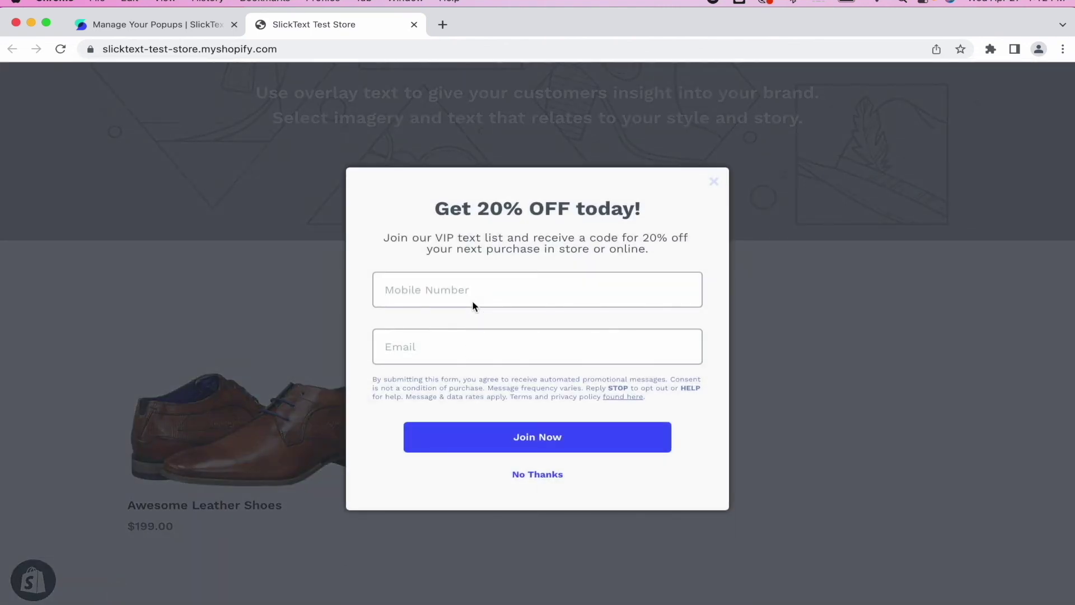
click(472, 302)
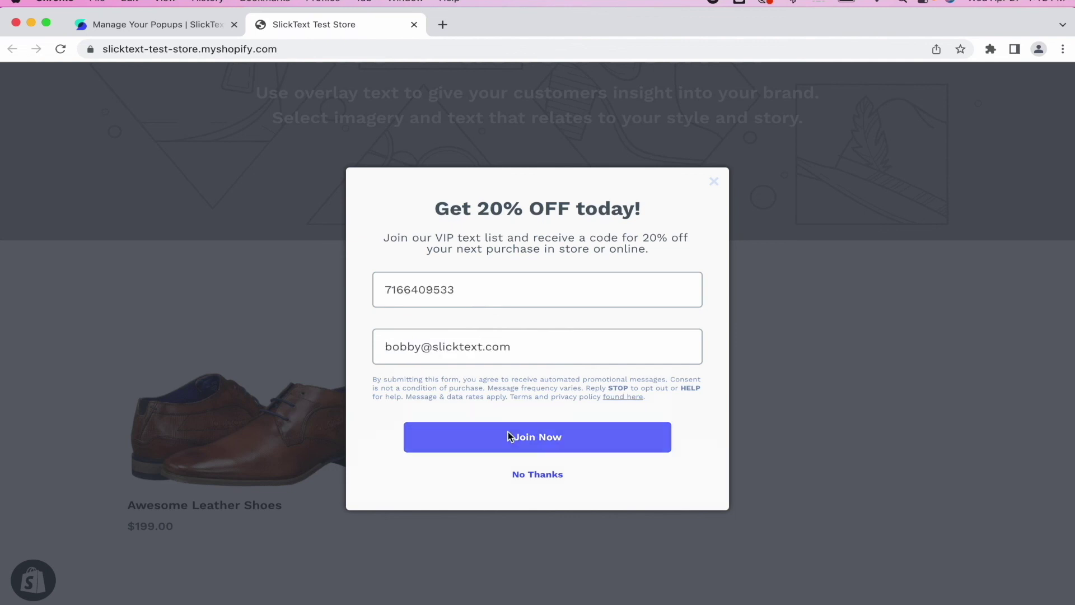
click(509, 438)
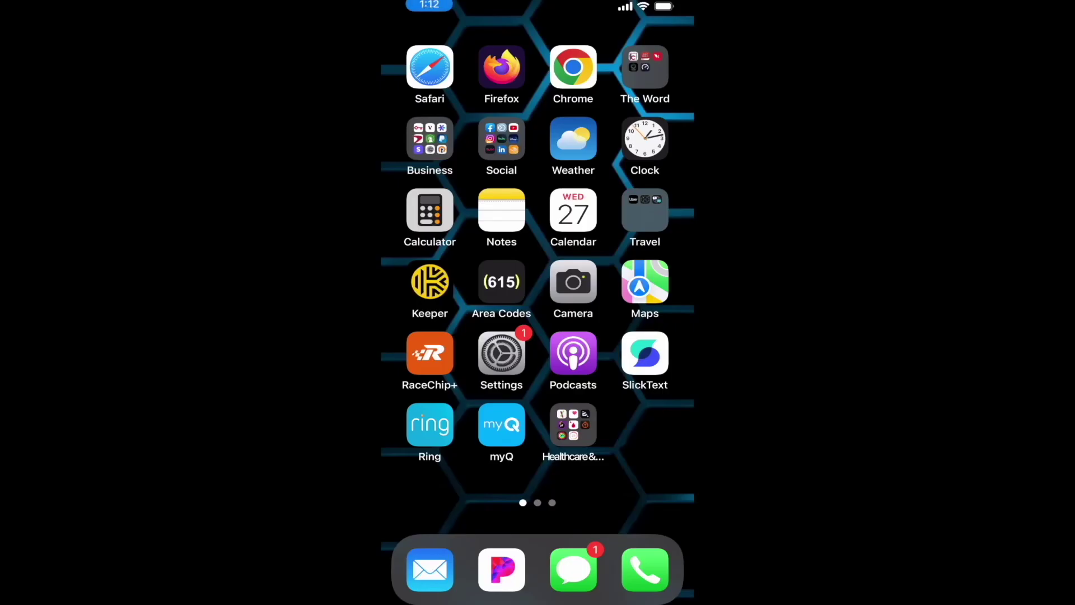
- Reply Yes to the 888111 subscription text, then close the store's text-sent popup
click(573, 570)
click(529, 227)
click(531, 545)
text(Yes)
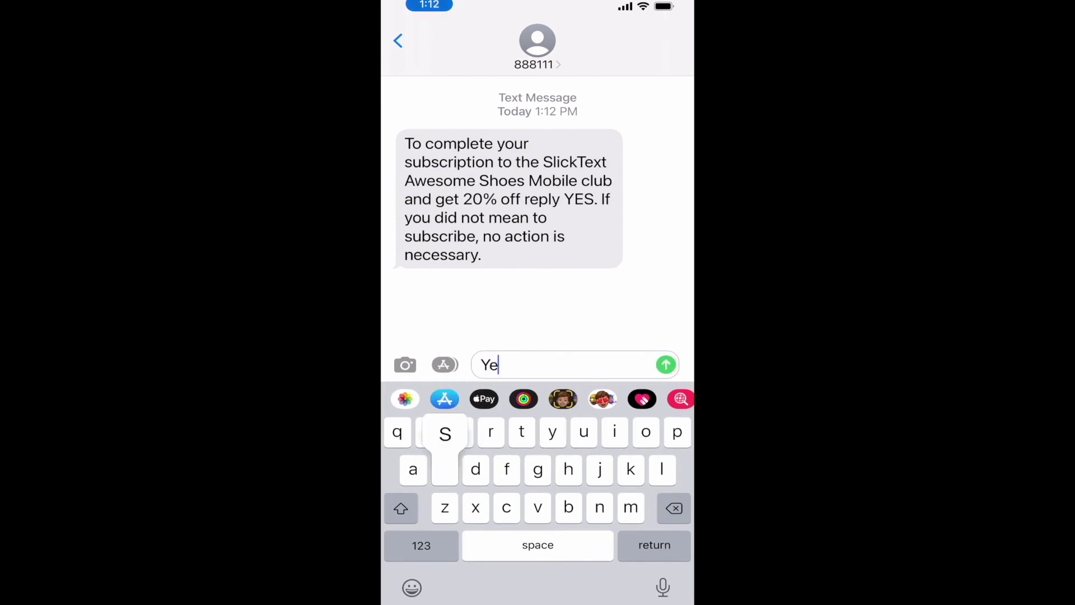
click(666, 365)
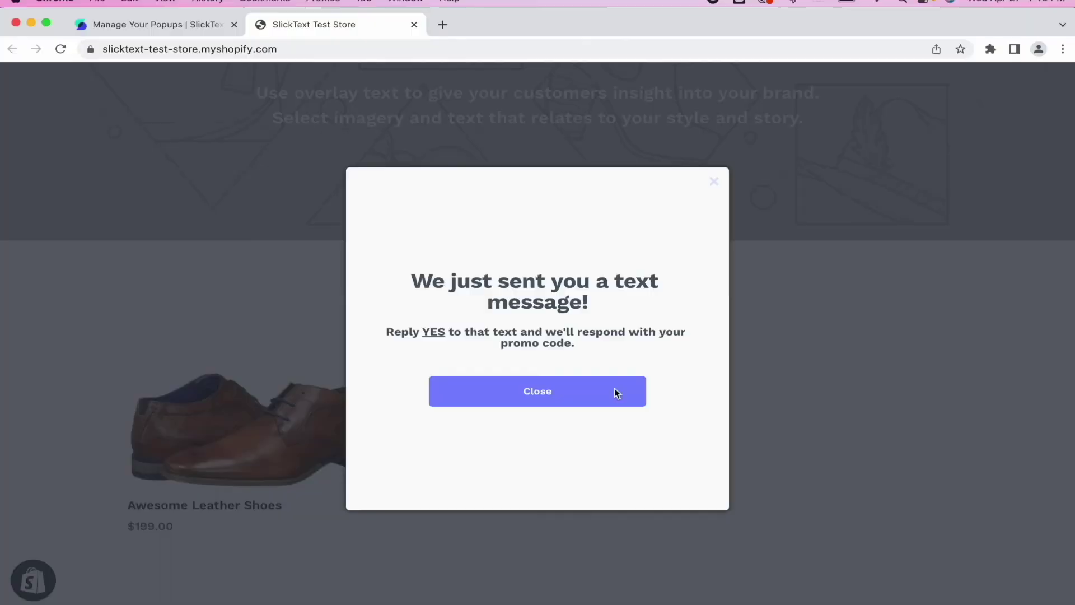
click(616, 393)
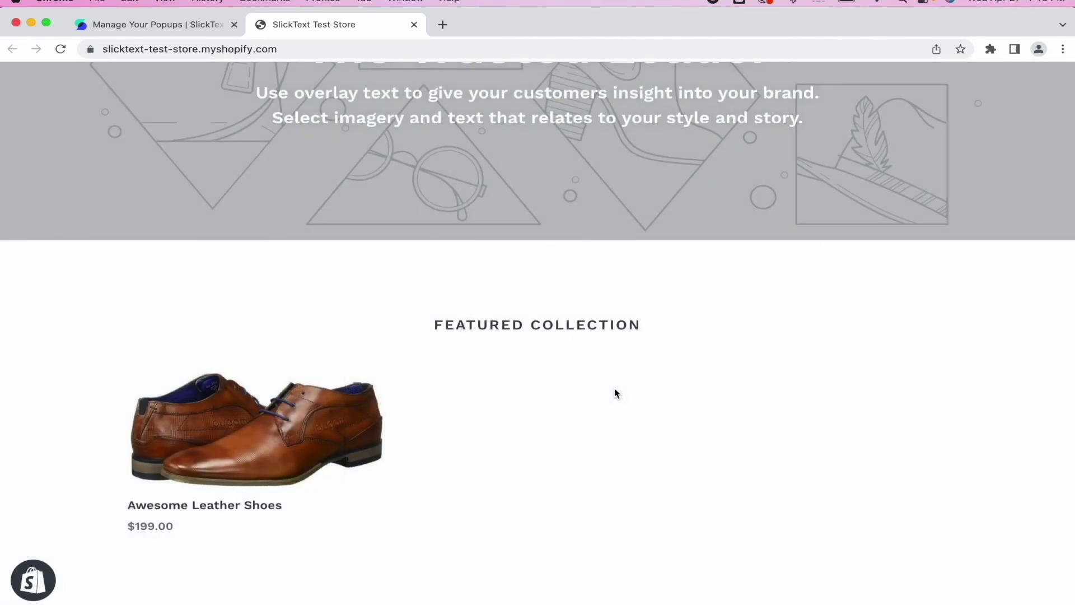
- Return to SlickText to view the jot textword contacts
click(157, 29)
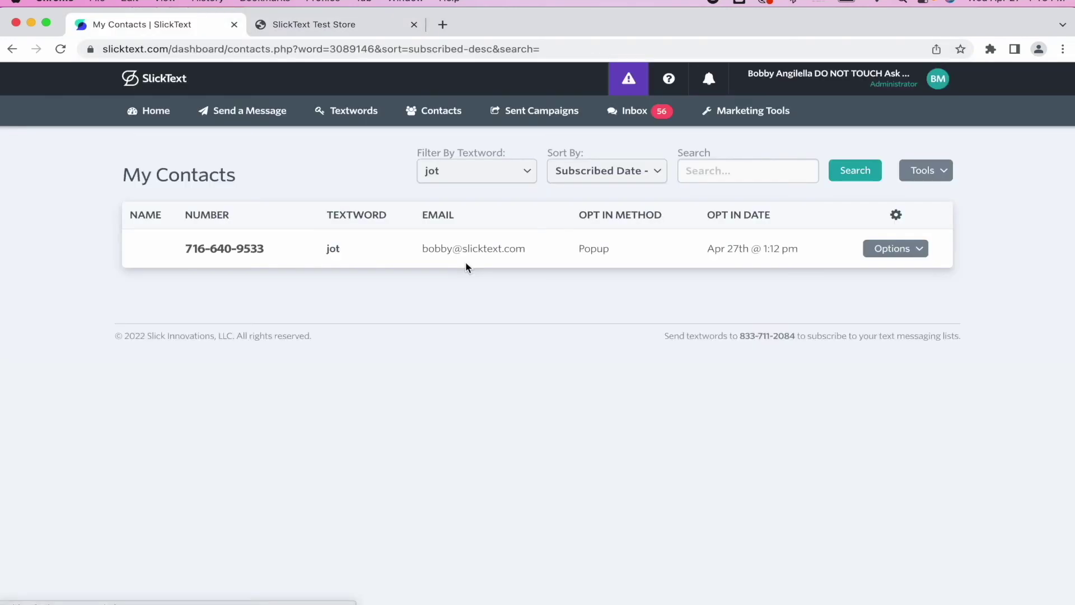